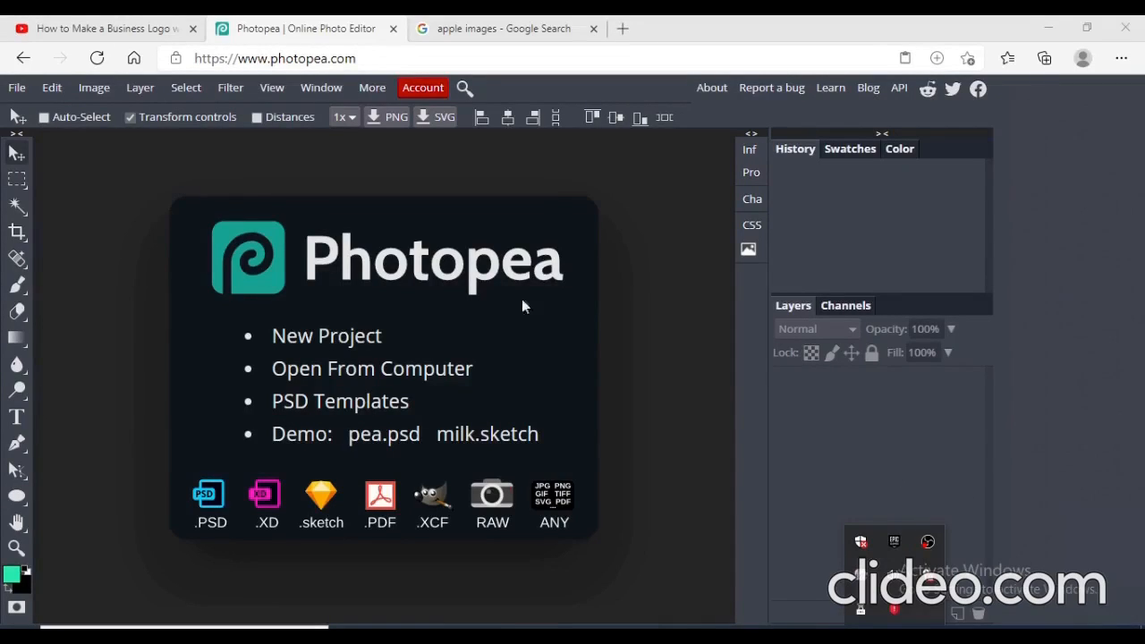
- Start a new project named shapes and set its width to 3 inches
click(17, 87)
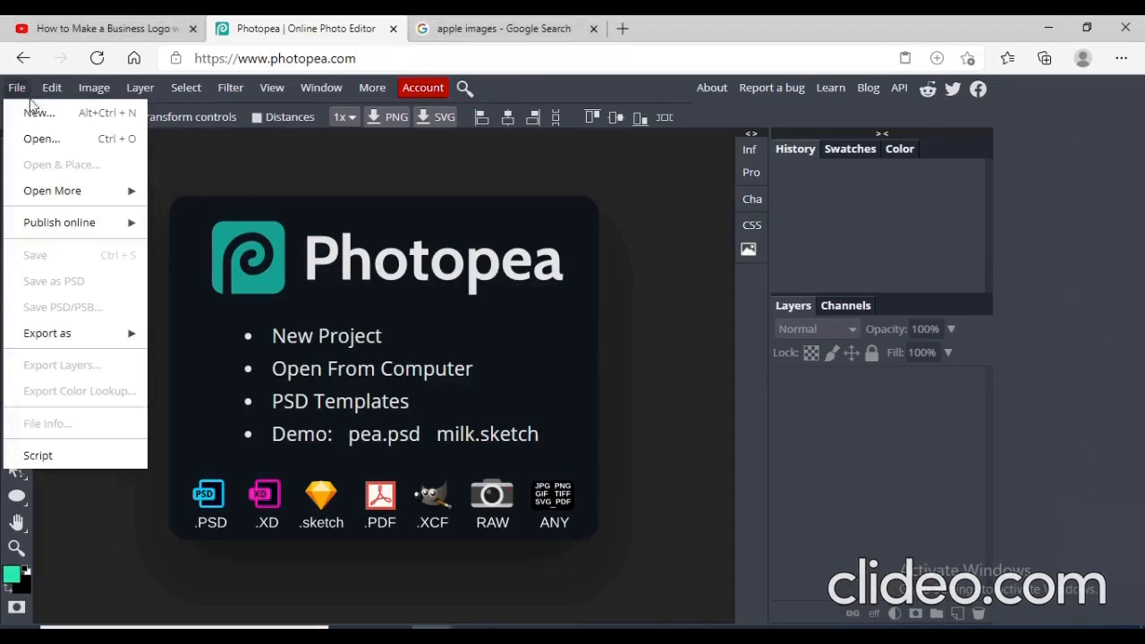
click(38, 113)
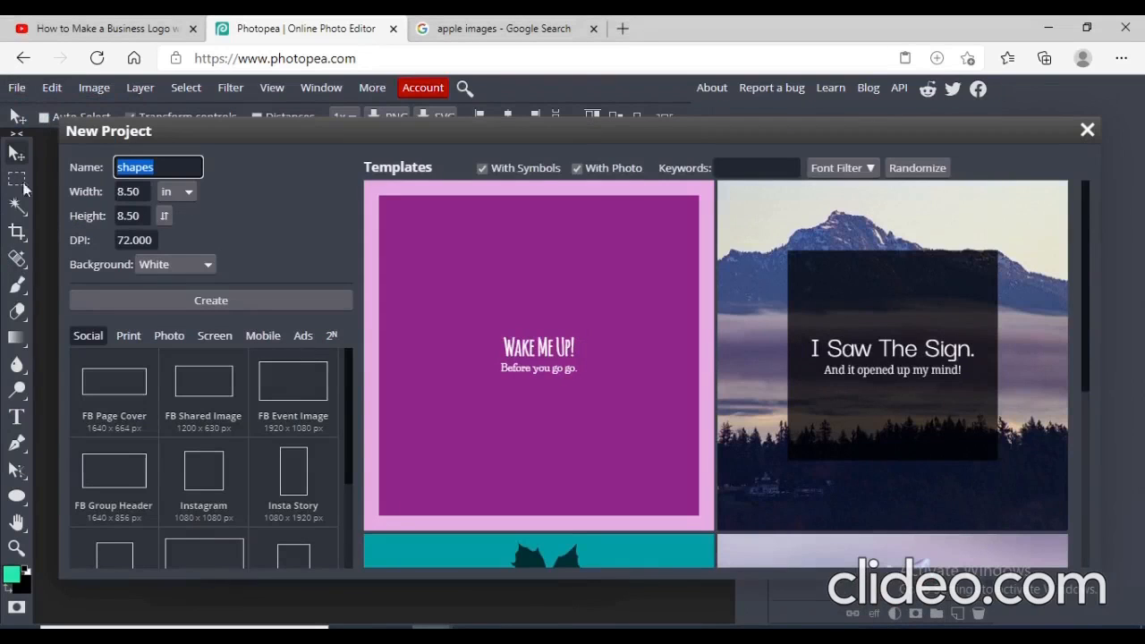
click(164, 166)
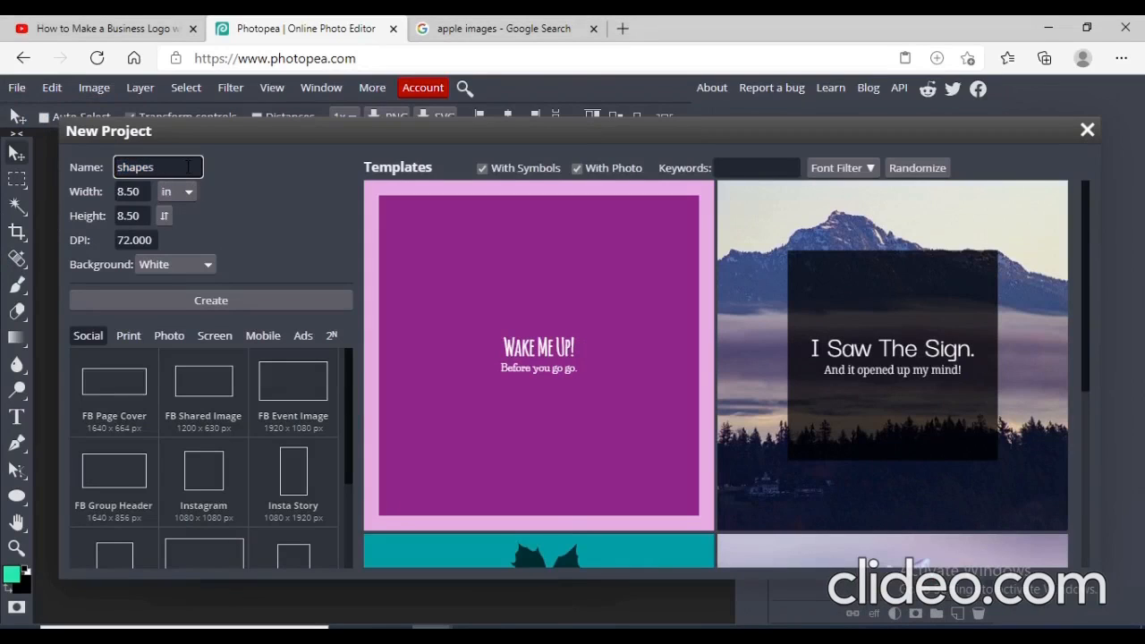
click(184, 196)
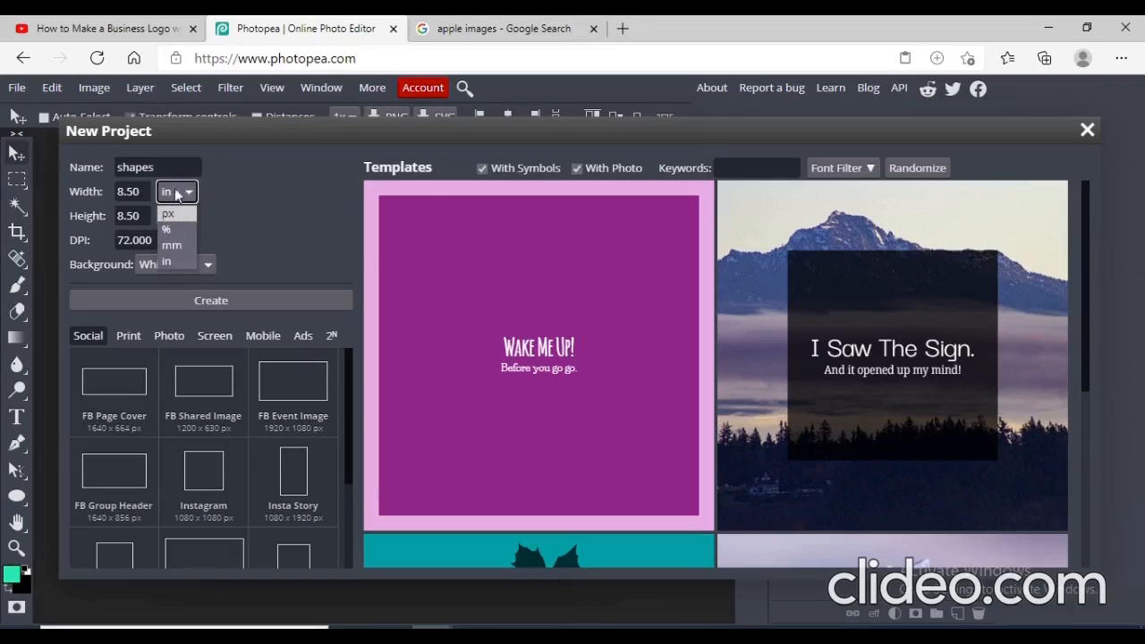
click(145, 191)
key(BackSpace)
key(BackSpace)
key(BackSpace)
key(BackSpace)
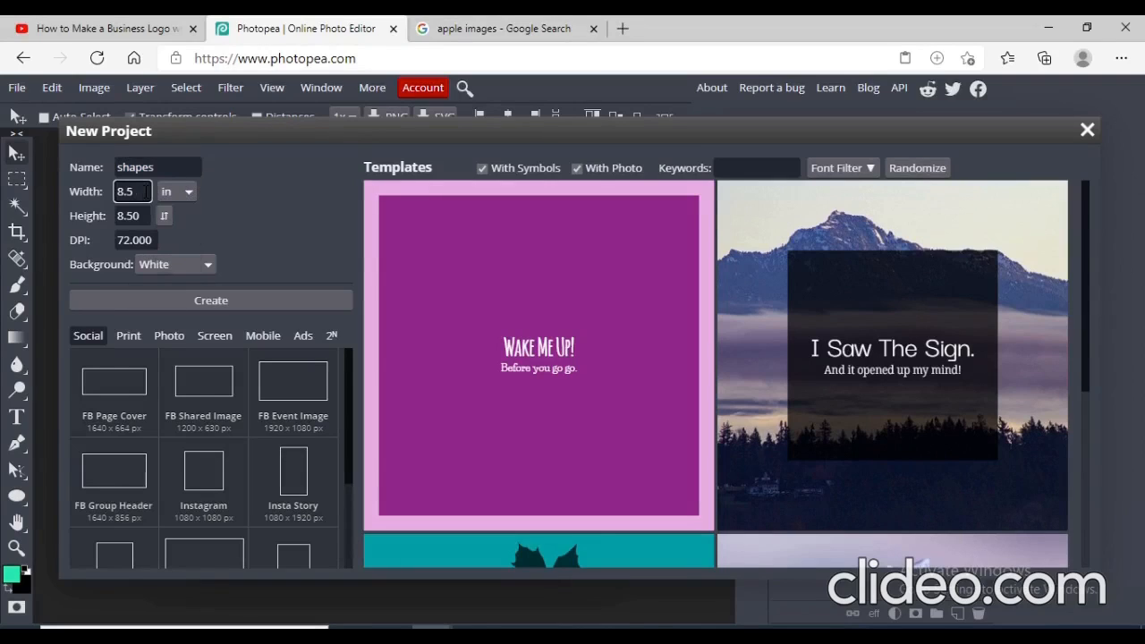
text(3)
- Set the new project's height to 3 inches and create the document with a white background
click(143, 215)
key(BackSpace)
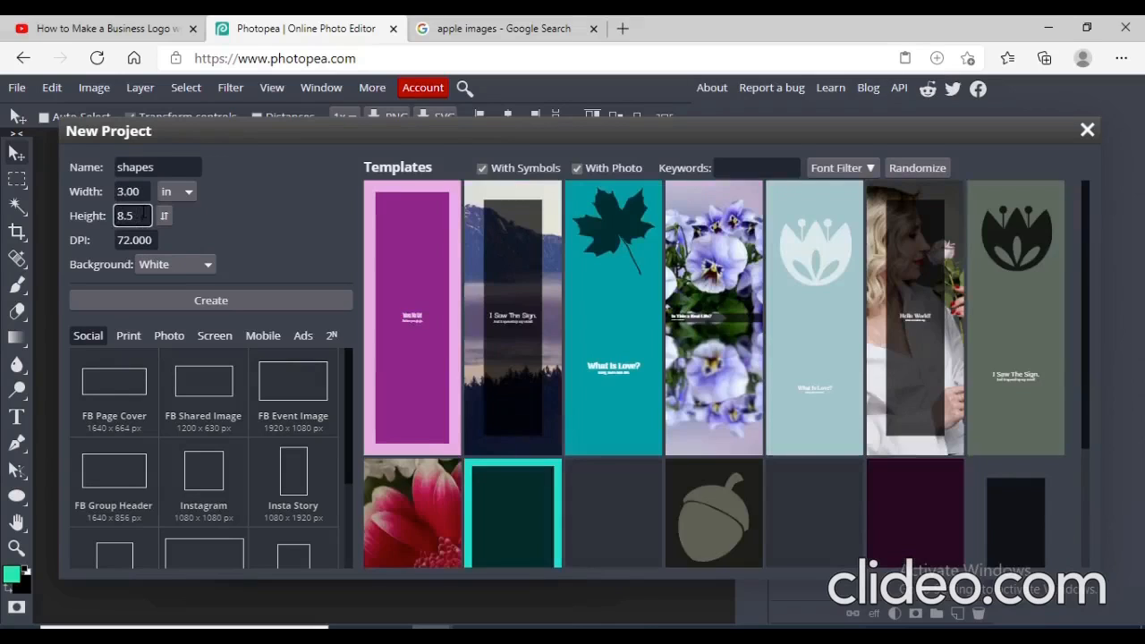
key(BackSpace)
key(BackSpace)
key(BackSpace)
text(3)
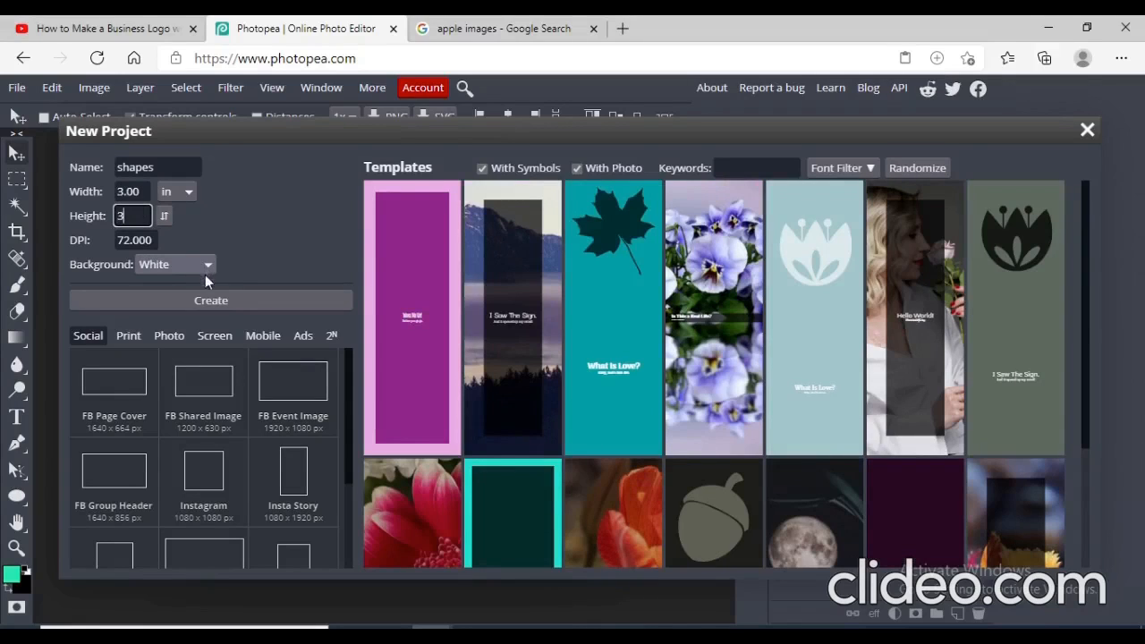
click(209, 302)
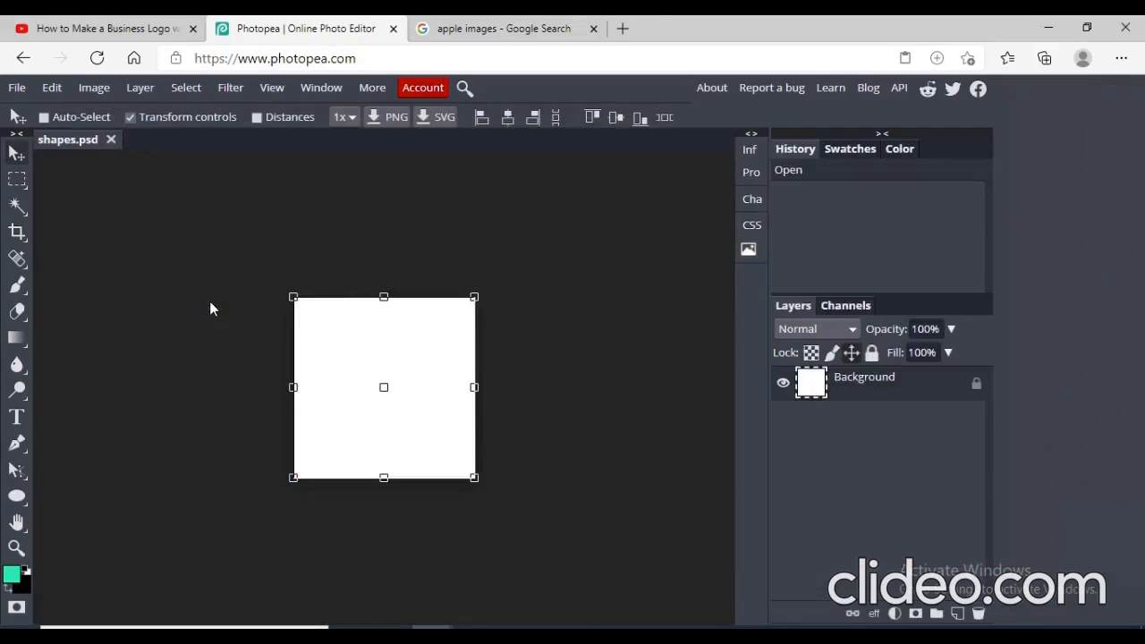
- Add a Color Fill layer in blue 2b5ded above the white background
click(276, 89)
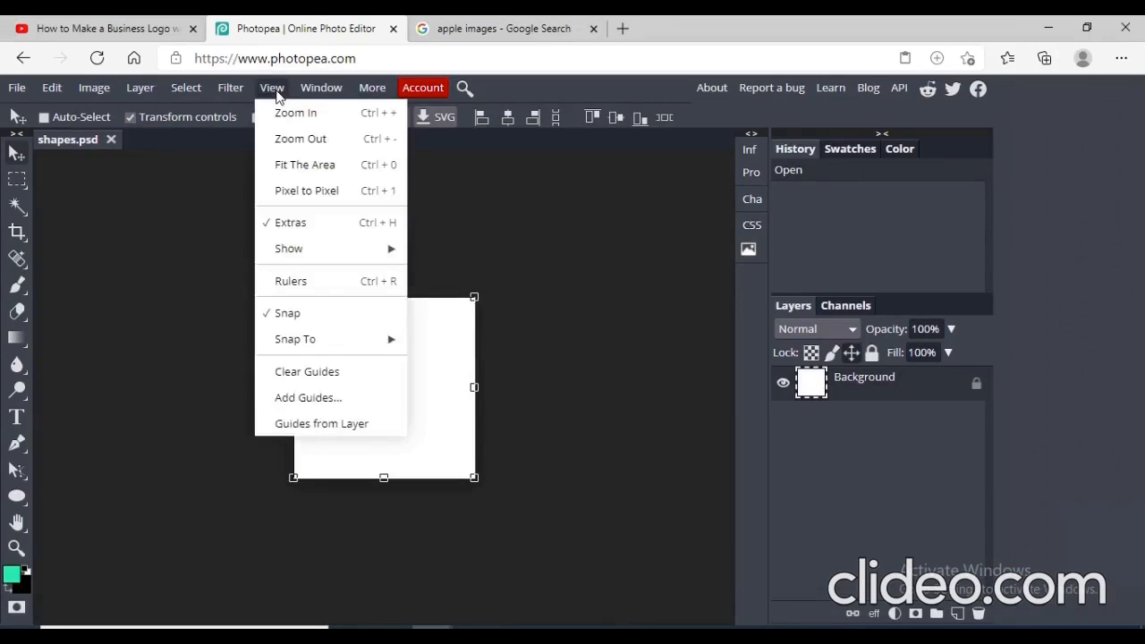
click(316, 116)
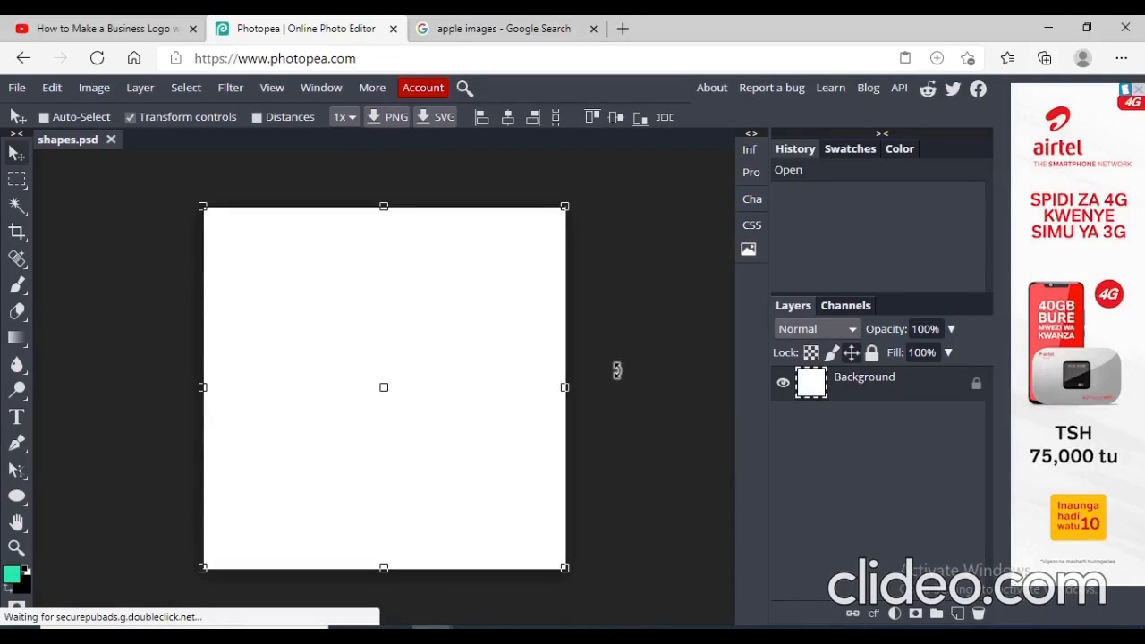
click(895, 615)
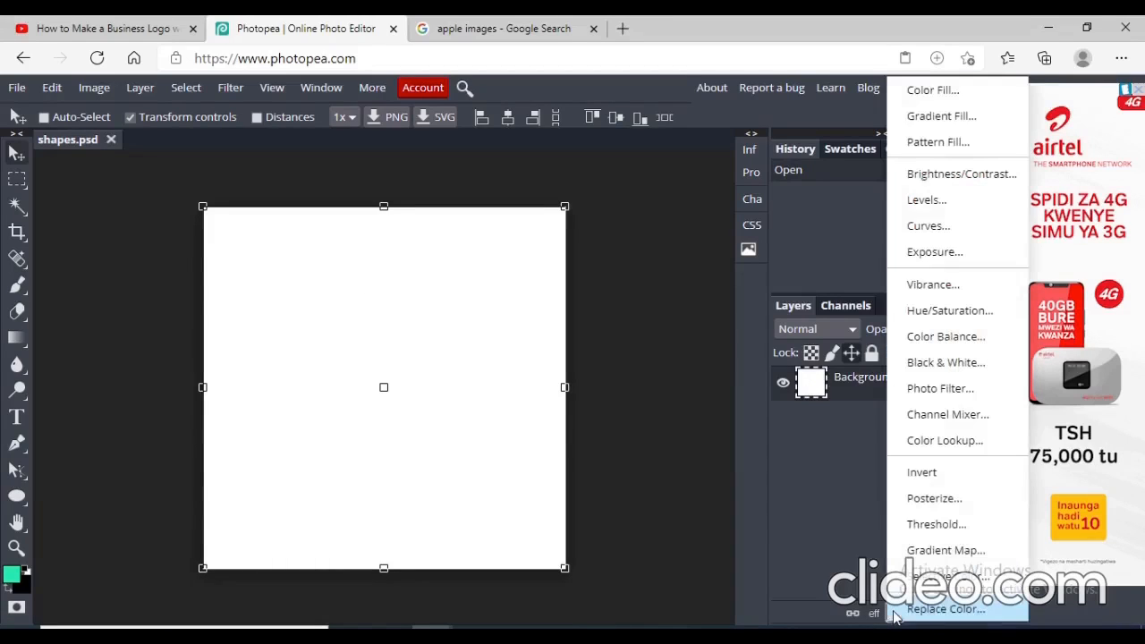
click(965, 90)
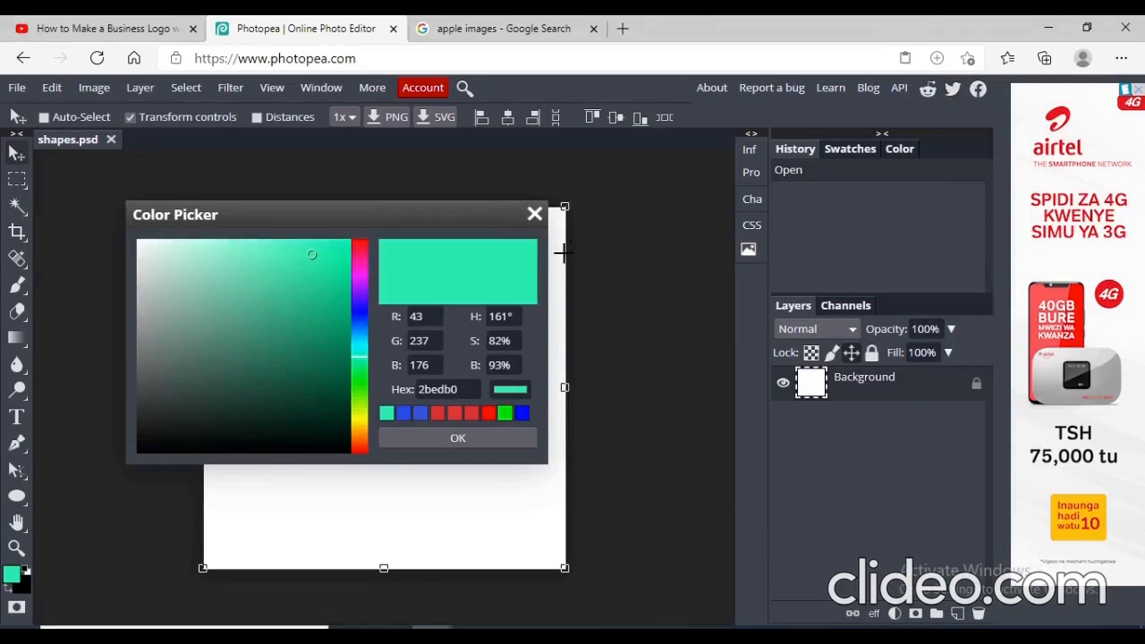
click(352, 414)
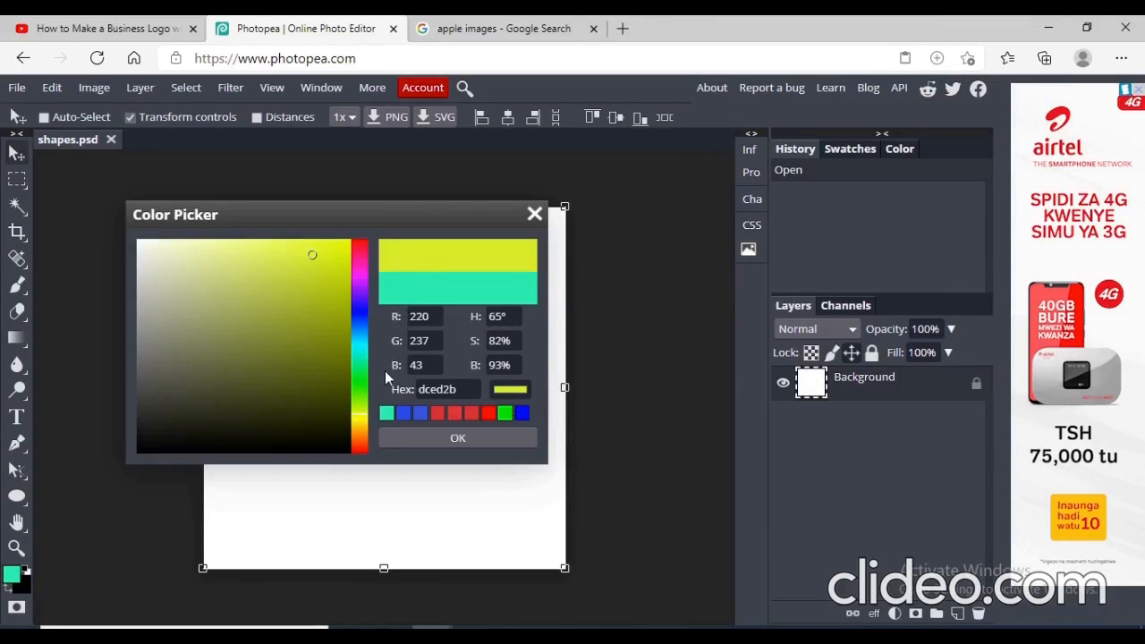
click(358, 354)
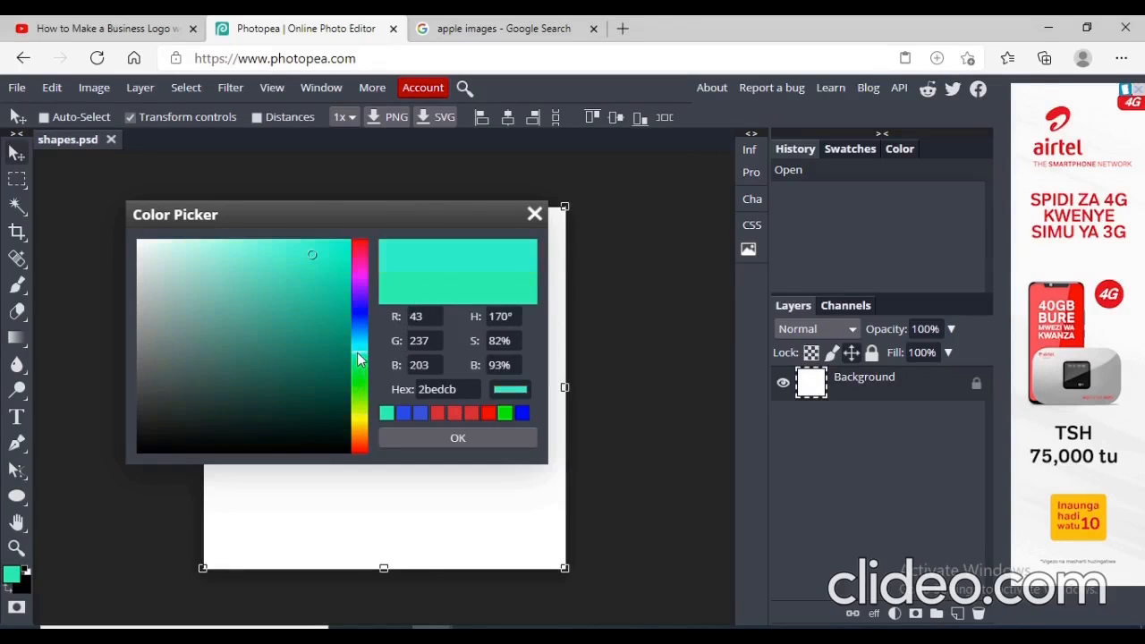
click(364, 320)
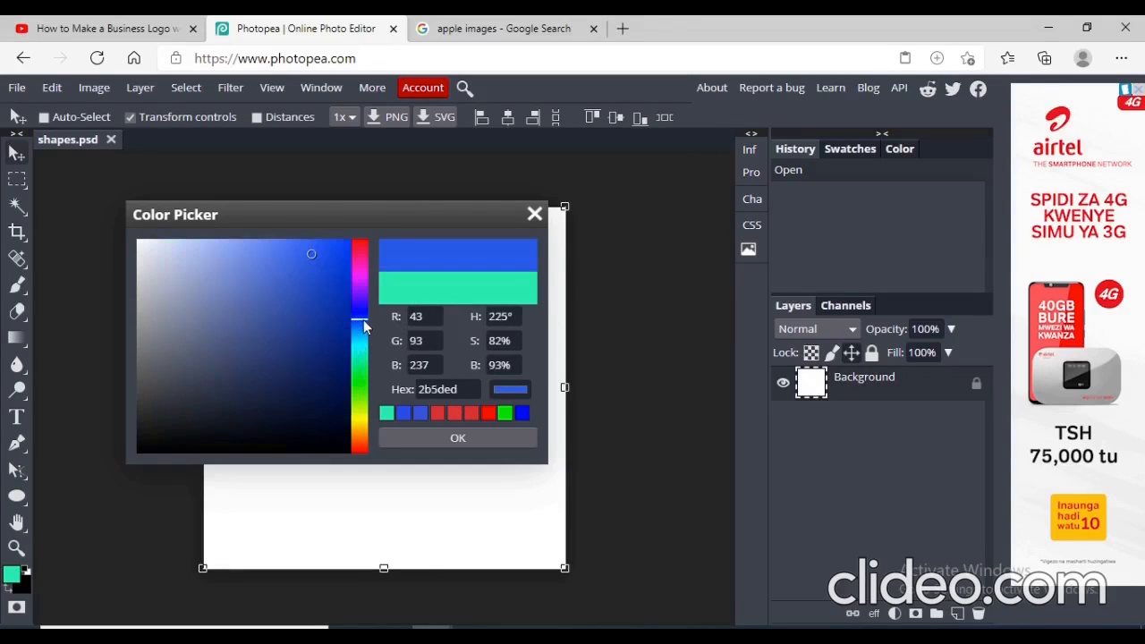
click(440, 438)
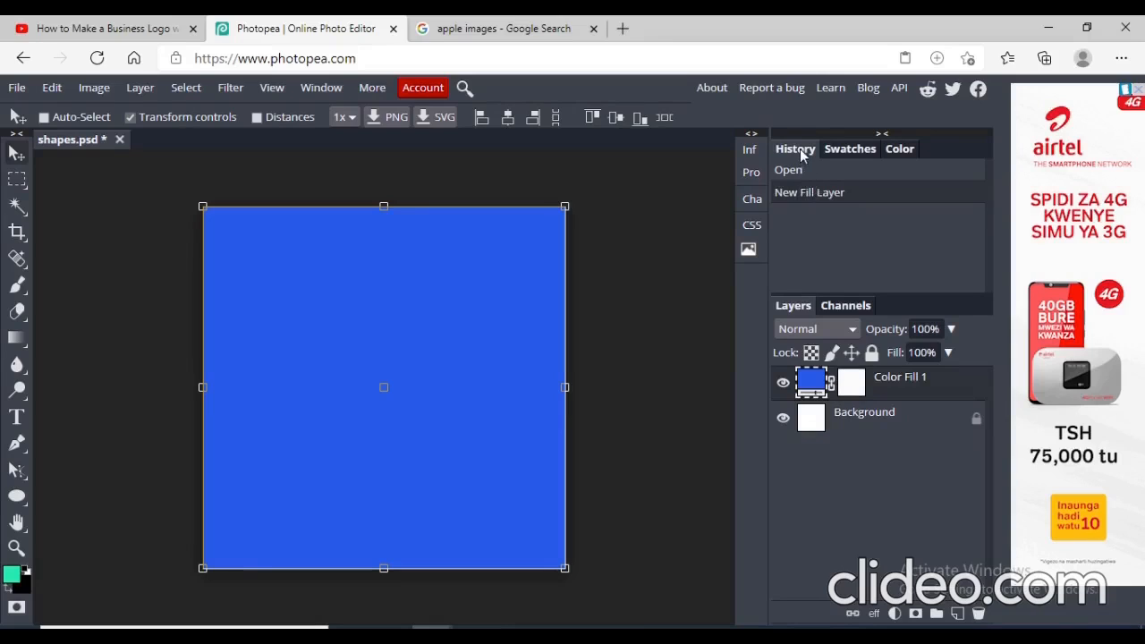
- Revert the document to its opened state in the history and restore the fill layer
click(788, 172)
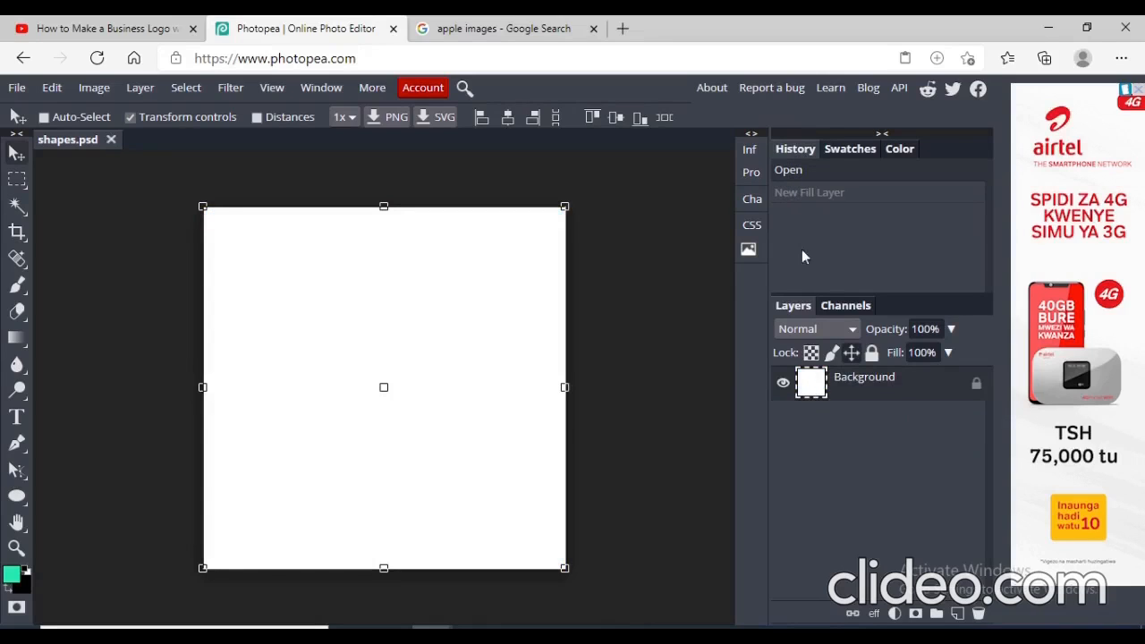
click(813, 195)
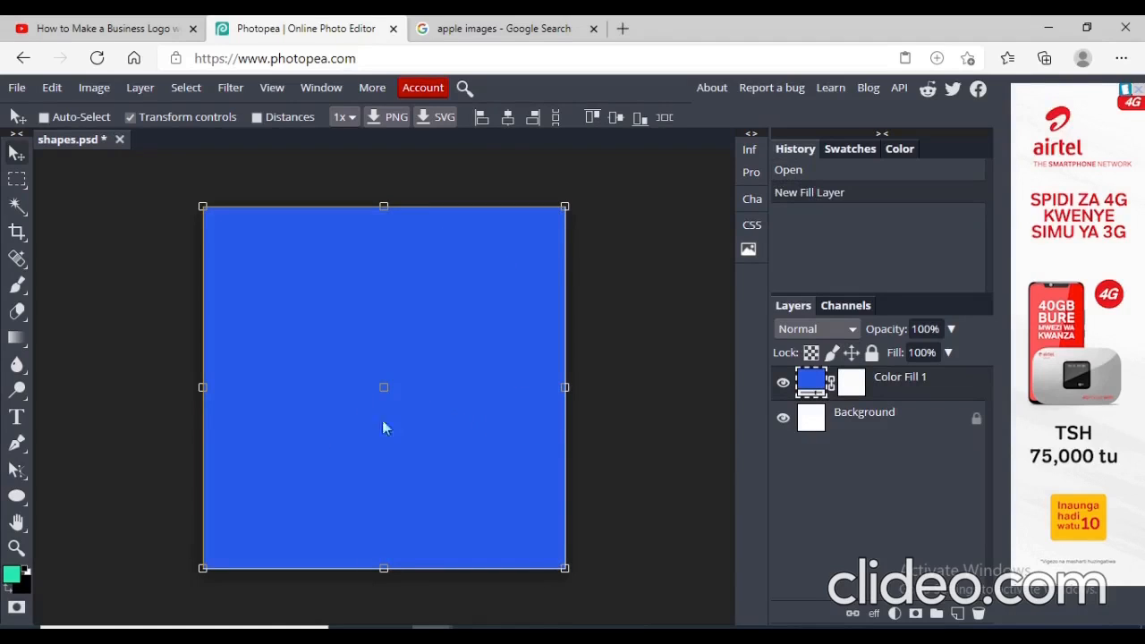
- Draw a wide, short rectangle shape freehand near the top of the blue canvas
right_click(30, 512)
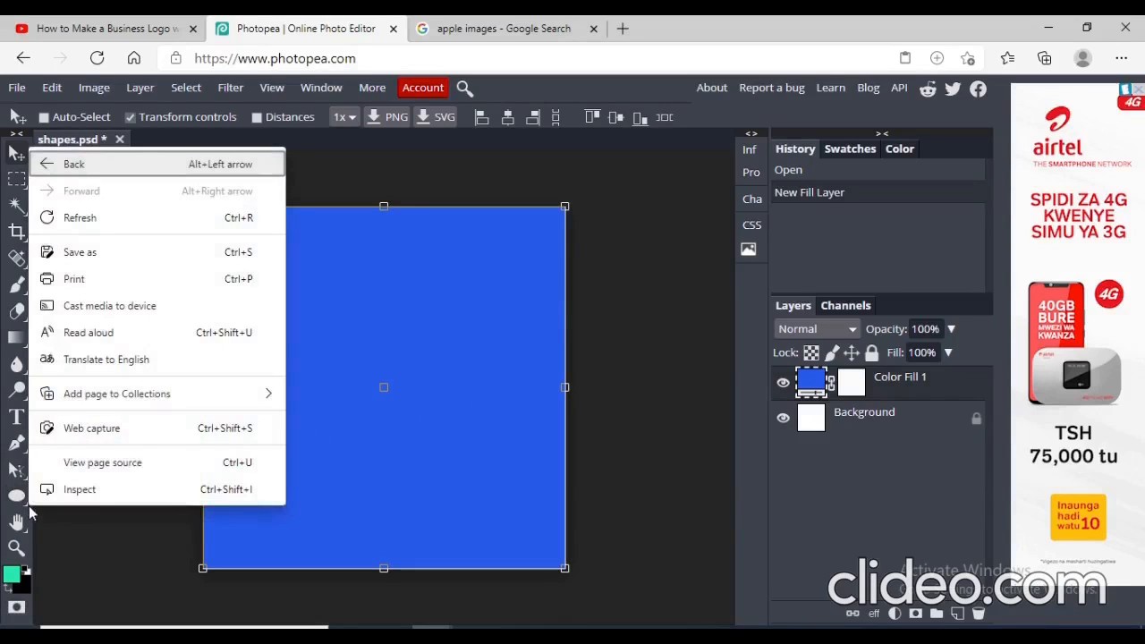
click(30, 512)
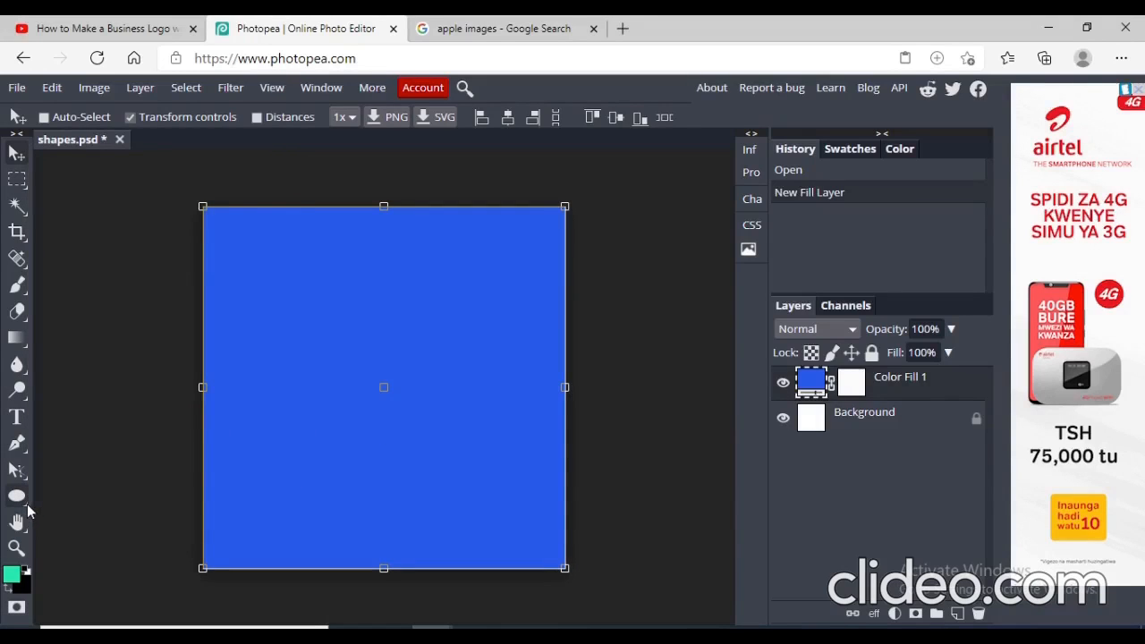
right_click(18, 498)
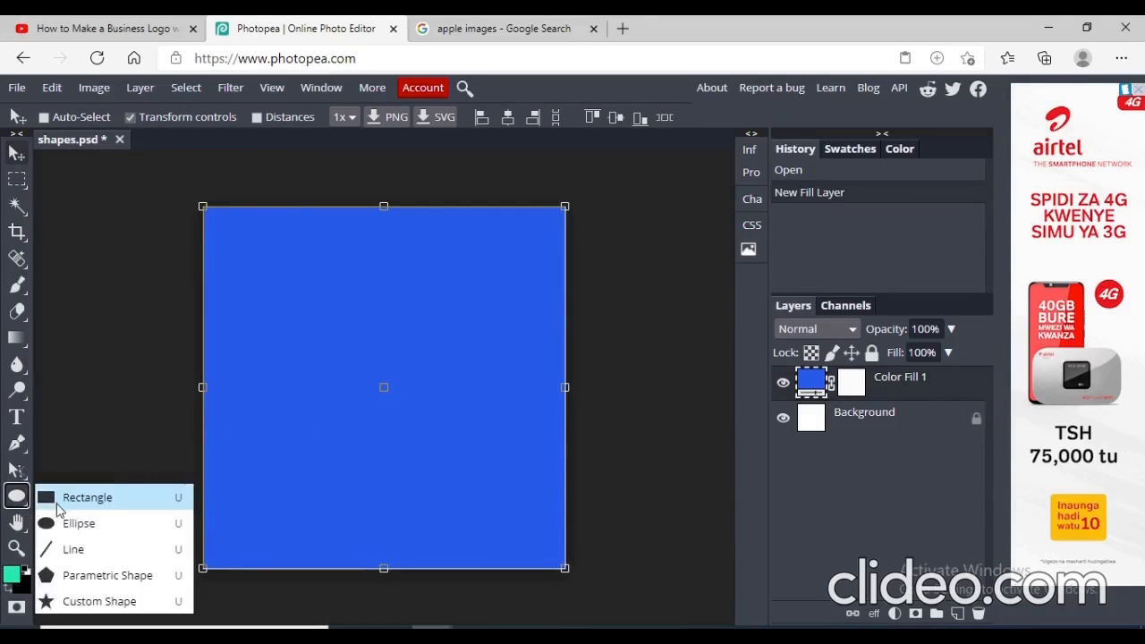
click(110, 497)
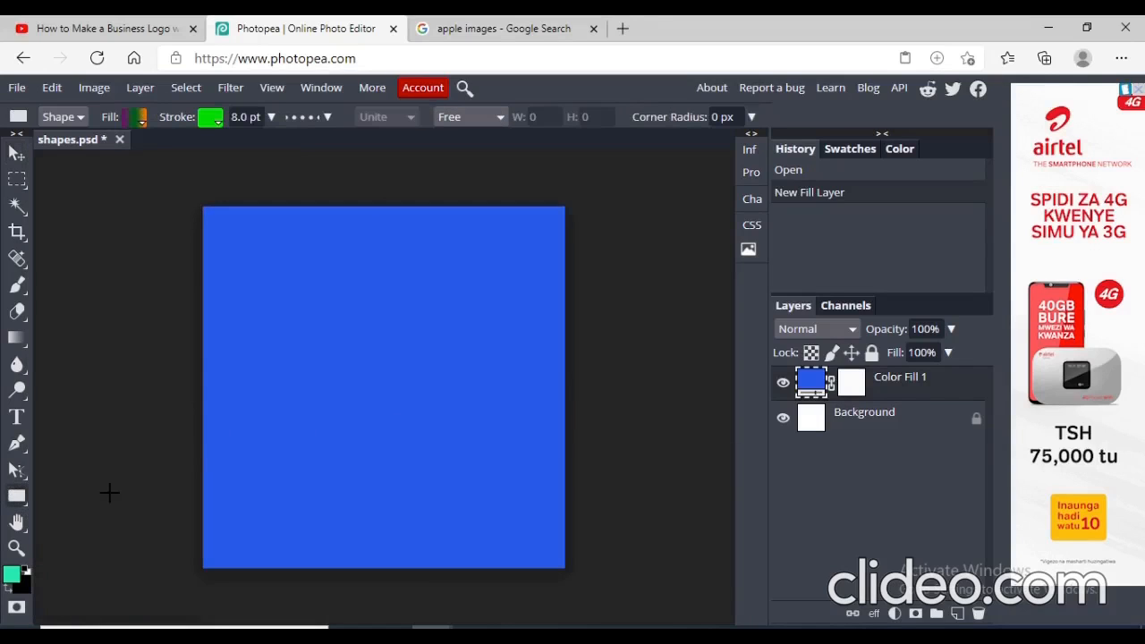
click(257, 233)
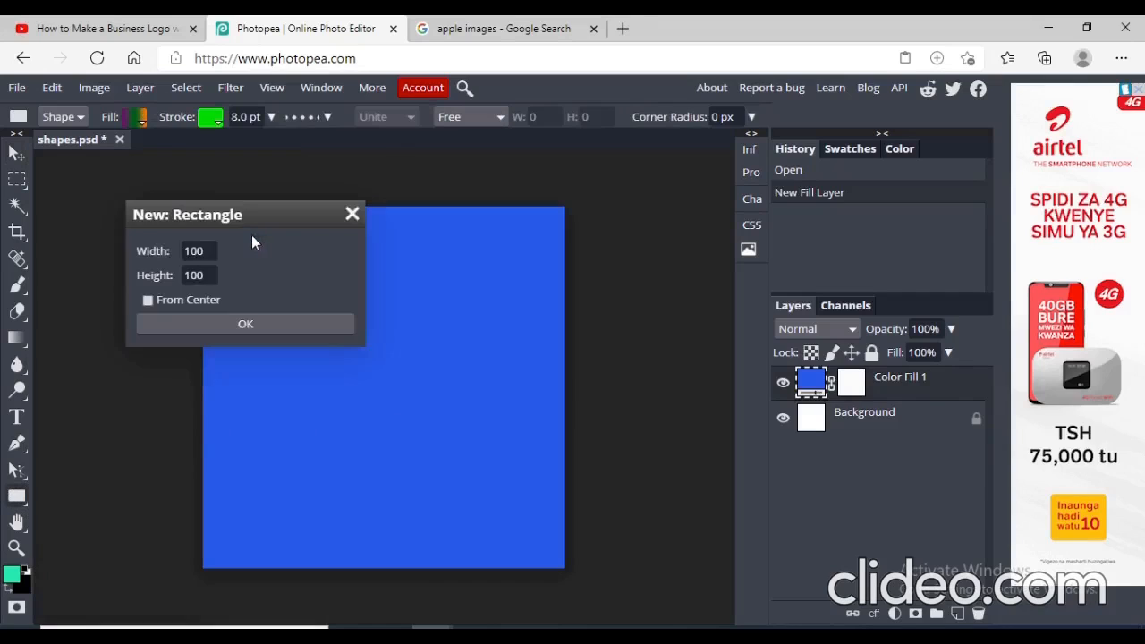
click(352, 215)
mouse_move(259, 228)
mouse_down()
mouse_move(264, 266)
mouse_move(302, 284)
mouse_move(438, 267)
mouse_move(447, 276)
mouse_up()
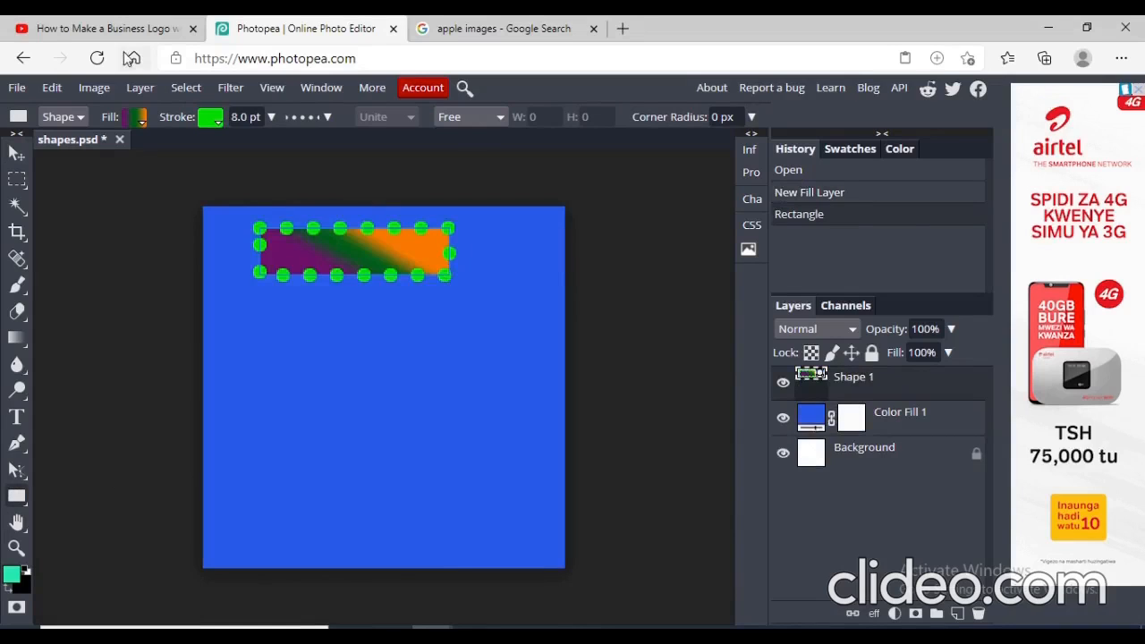
- Set the rectangle's fill to a solid cyan color
click(140, 123)
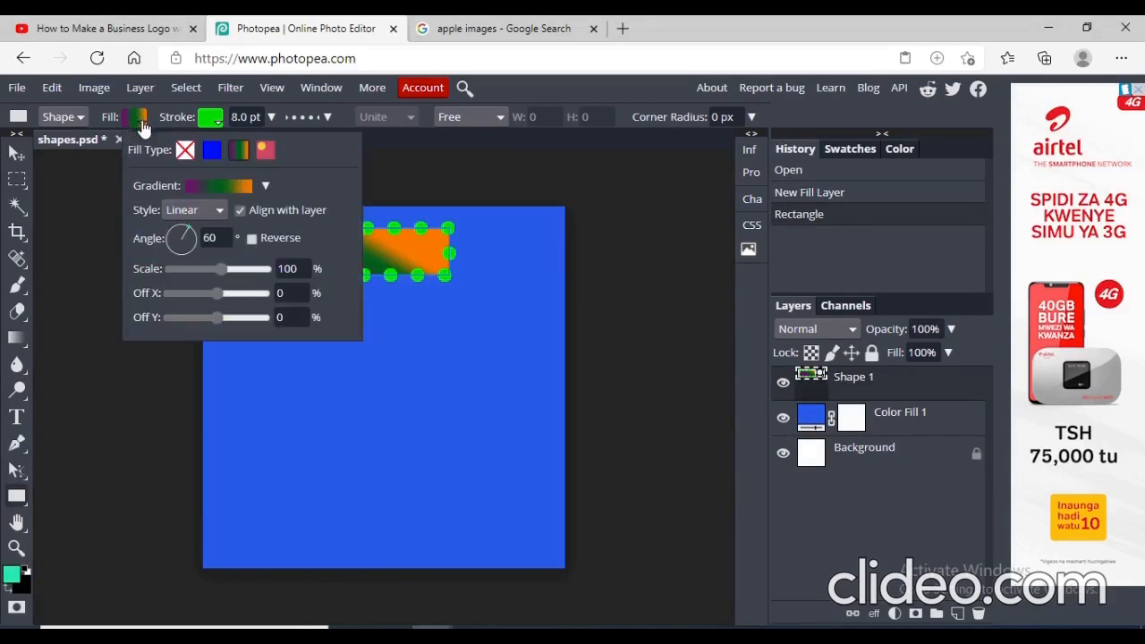
click(212, 152)
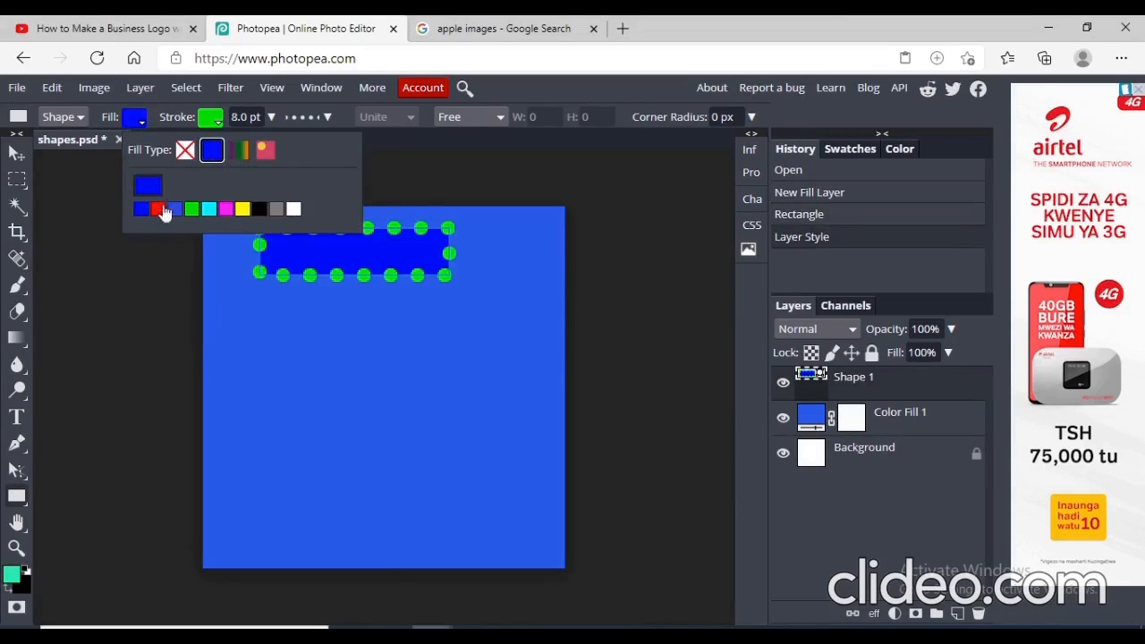
click(241, 211)
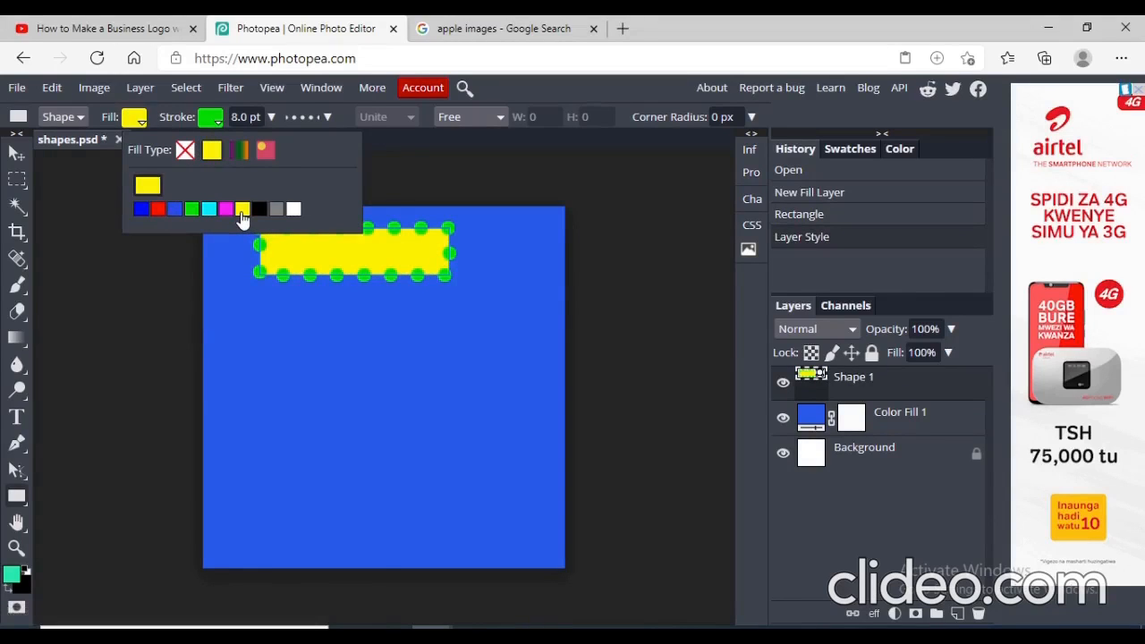
click(209, 211)
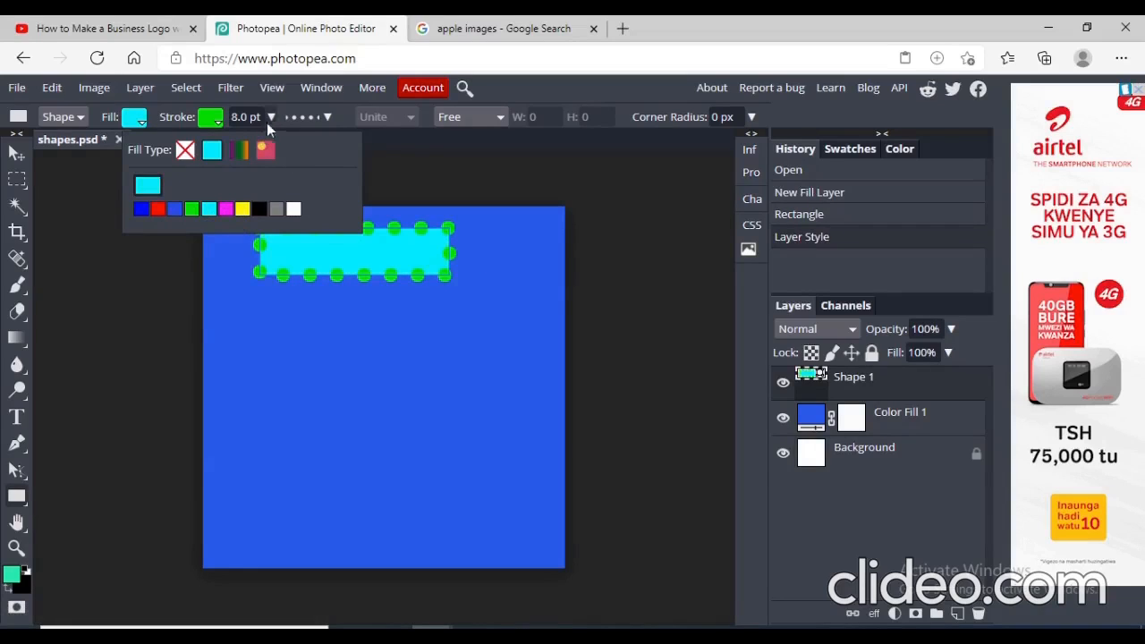
- Set the rectangle's stroke color to red and its stroke width to 3.5 pt
click(215, 122)
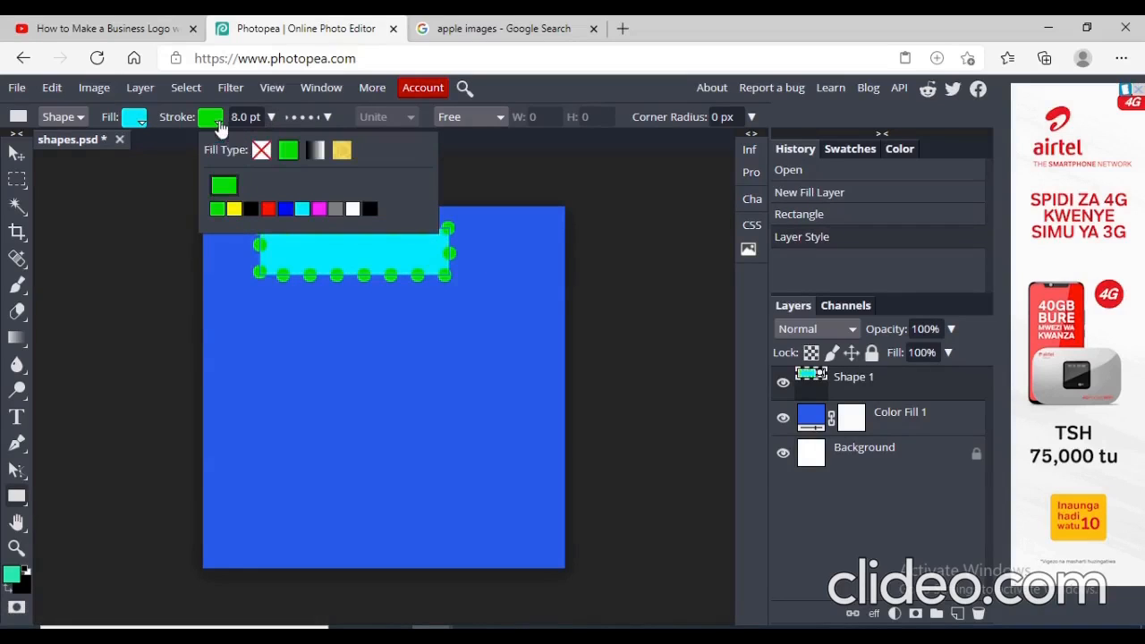
click(268, 213)
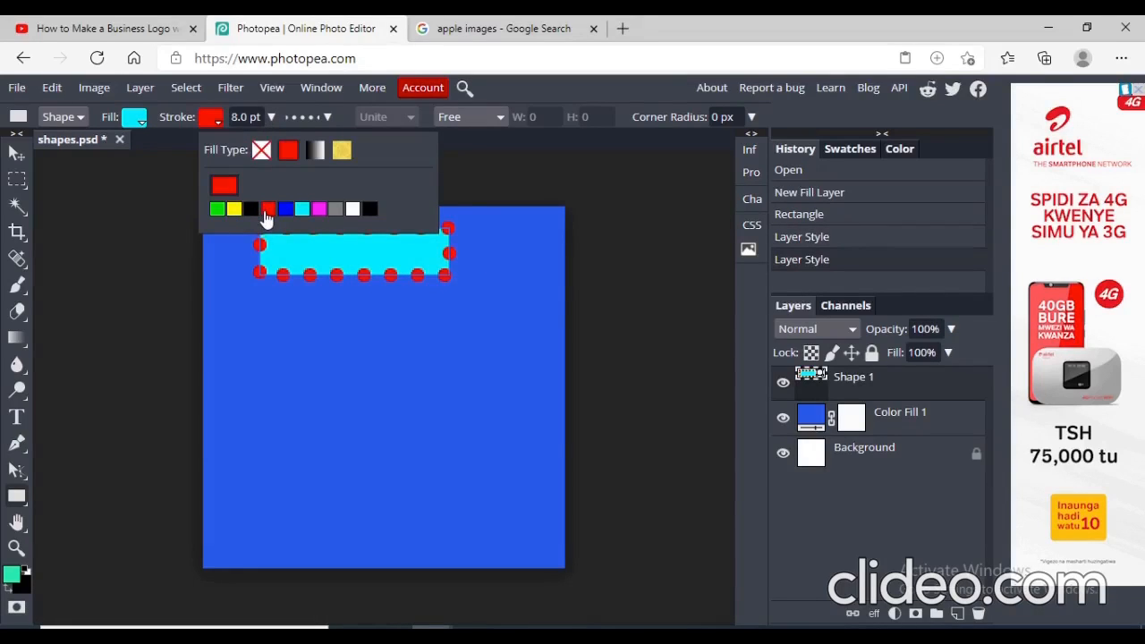
click(271, 116)
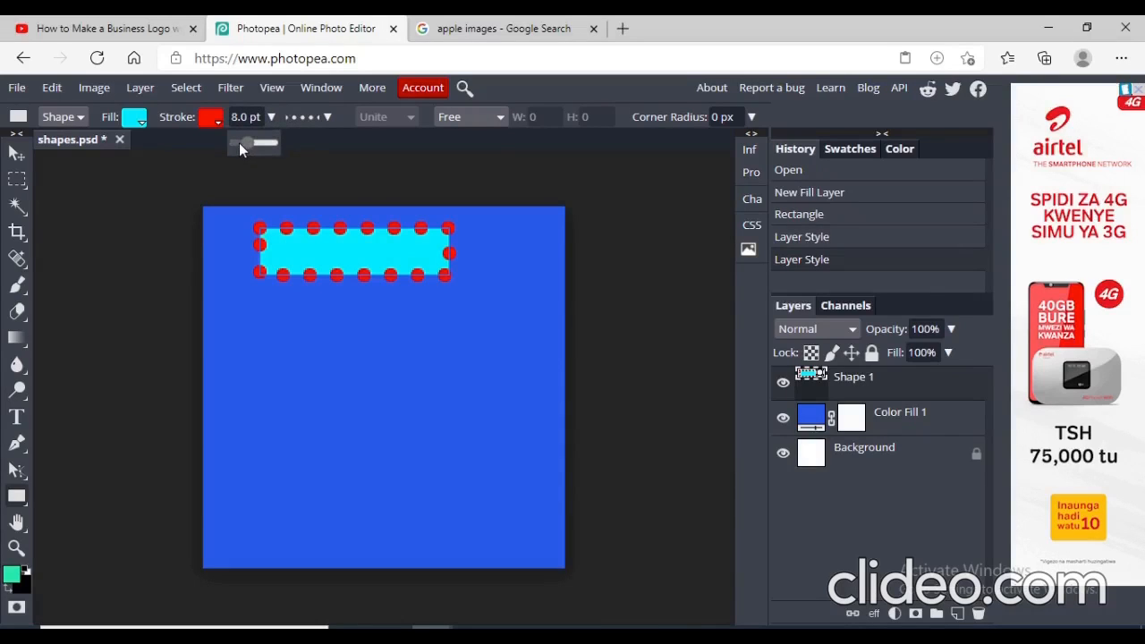
click(239, 142)
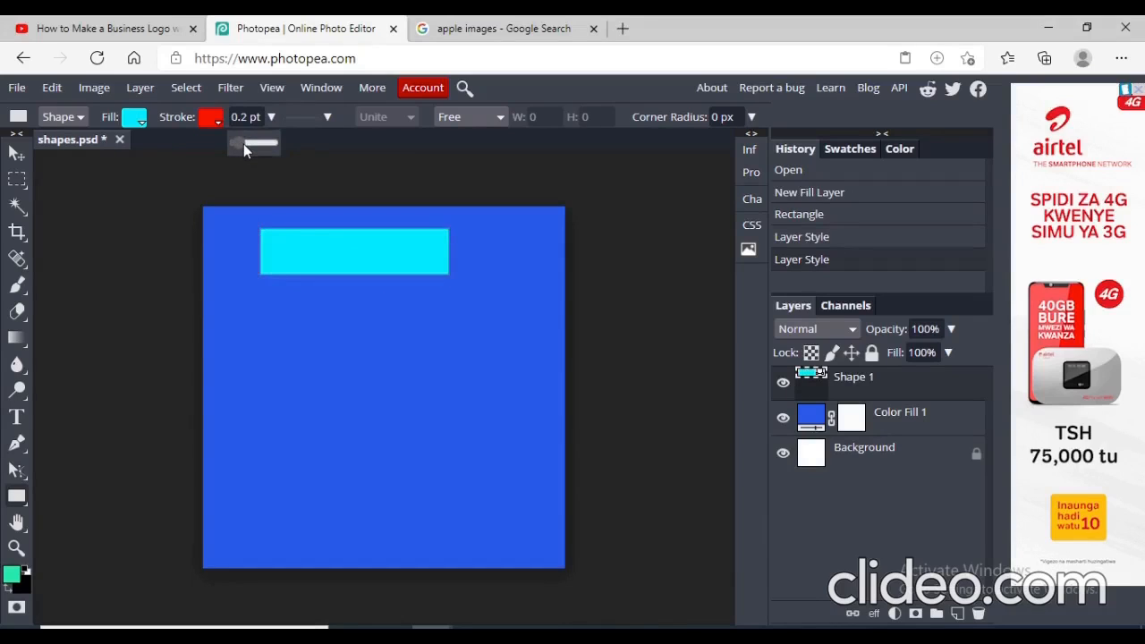
drag(244, 144, 249, 143)
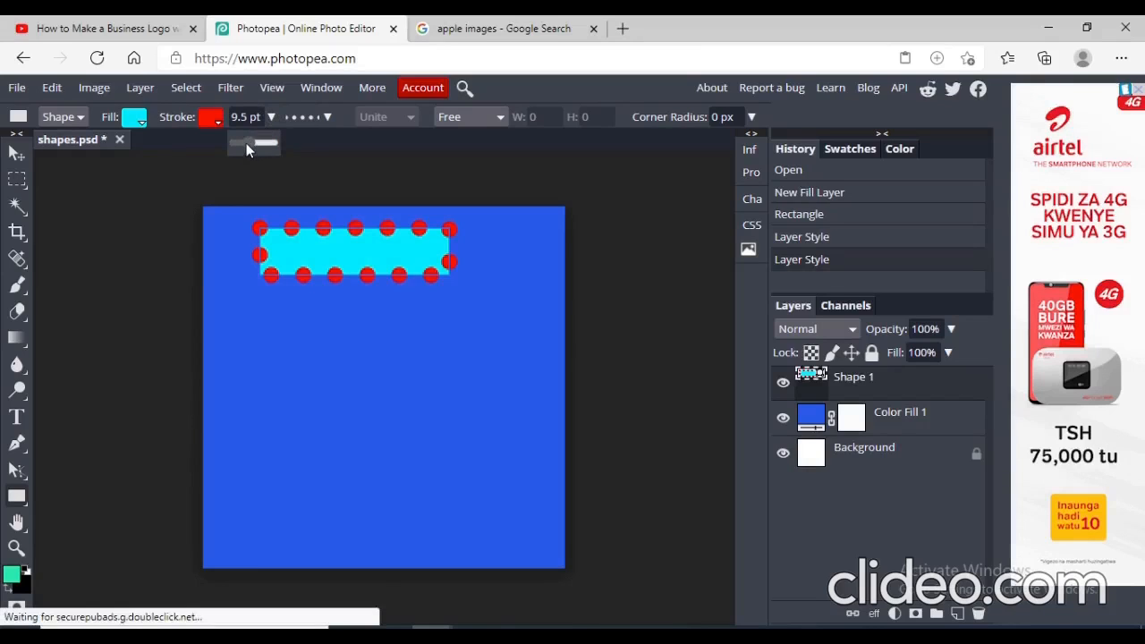
drag(247, 143, 245, 145)
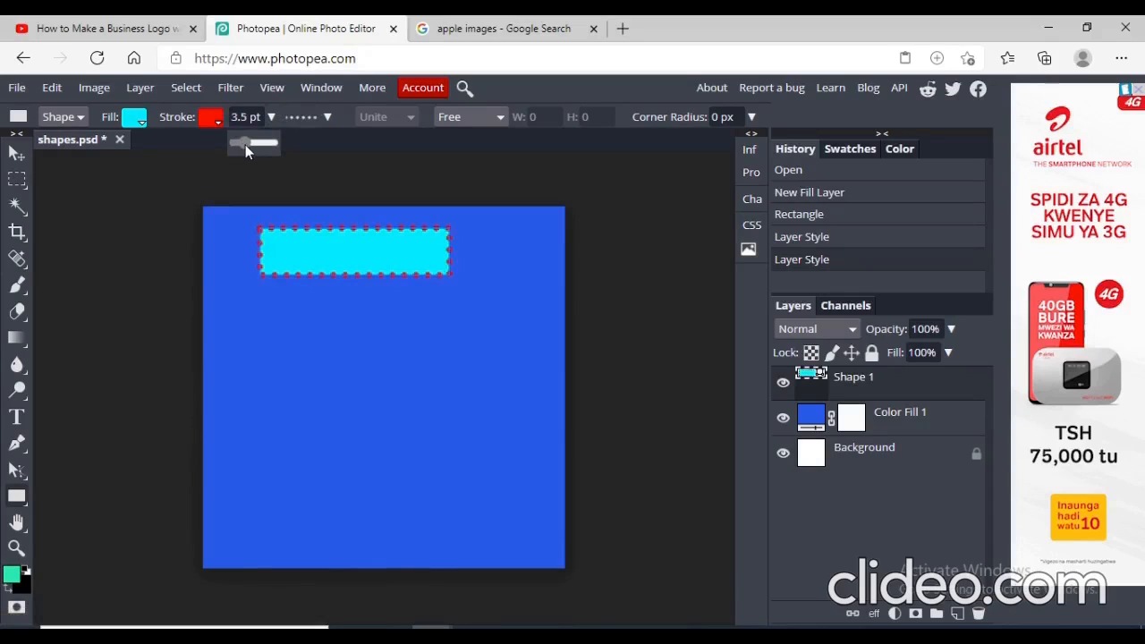
- Try a dashed stroke on the rectangle, and switch its stroke to a solid line
click(325, 119)
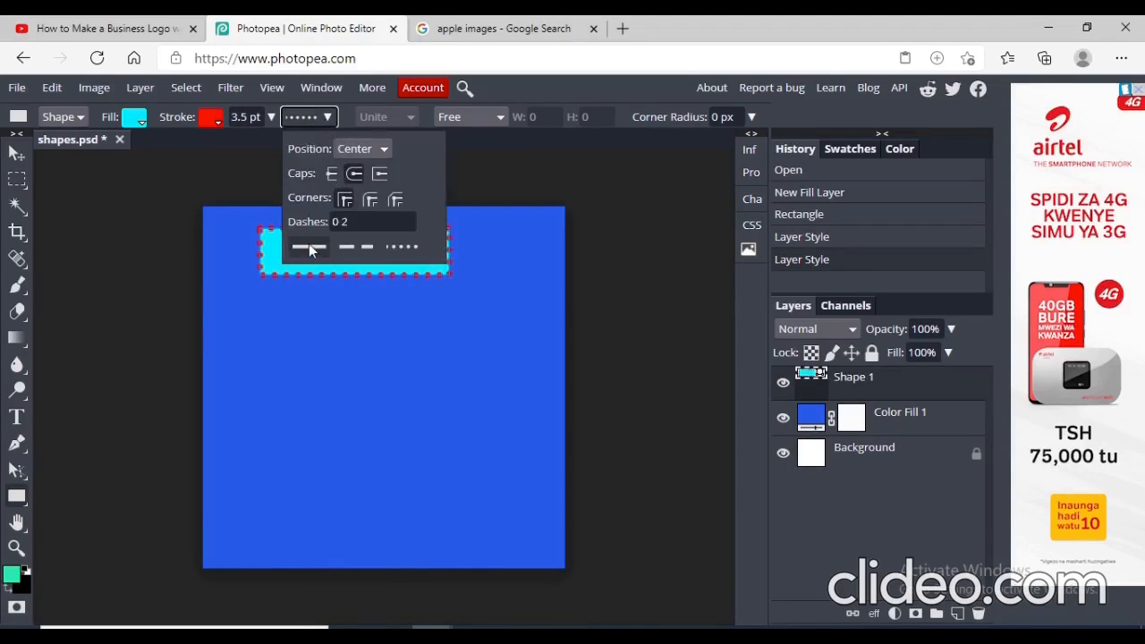
click(370, 246)
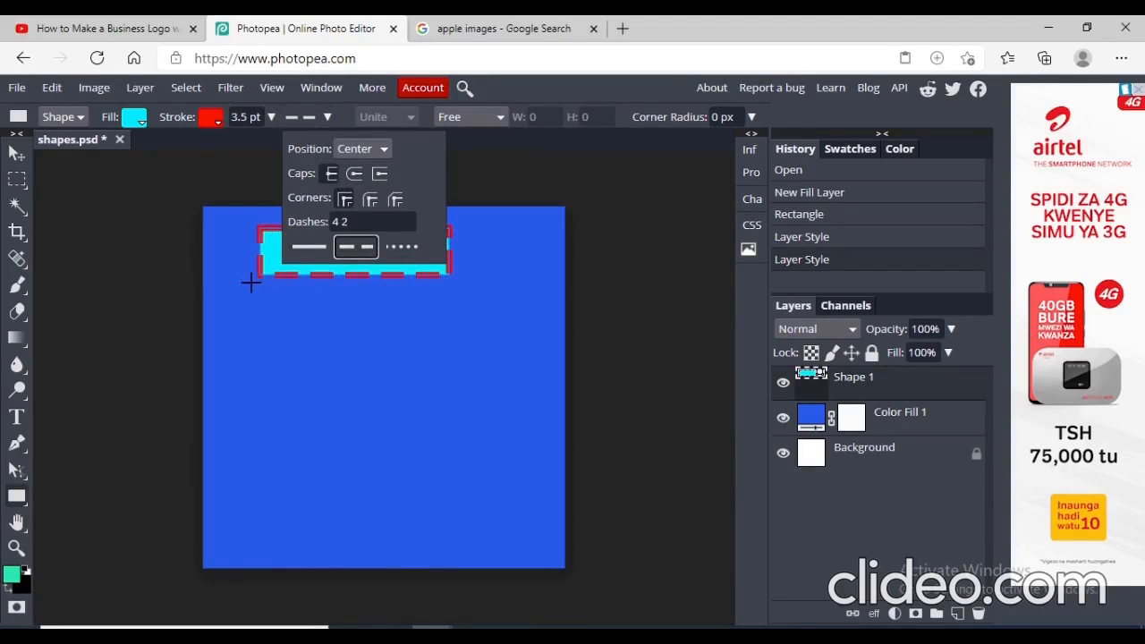
click(328, 249)
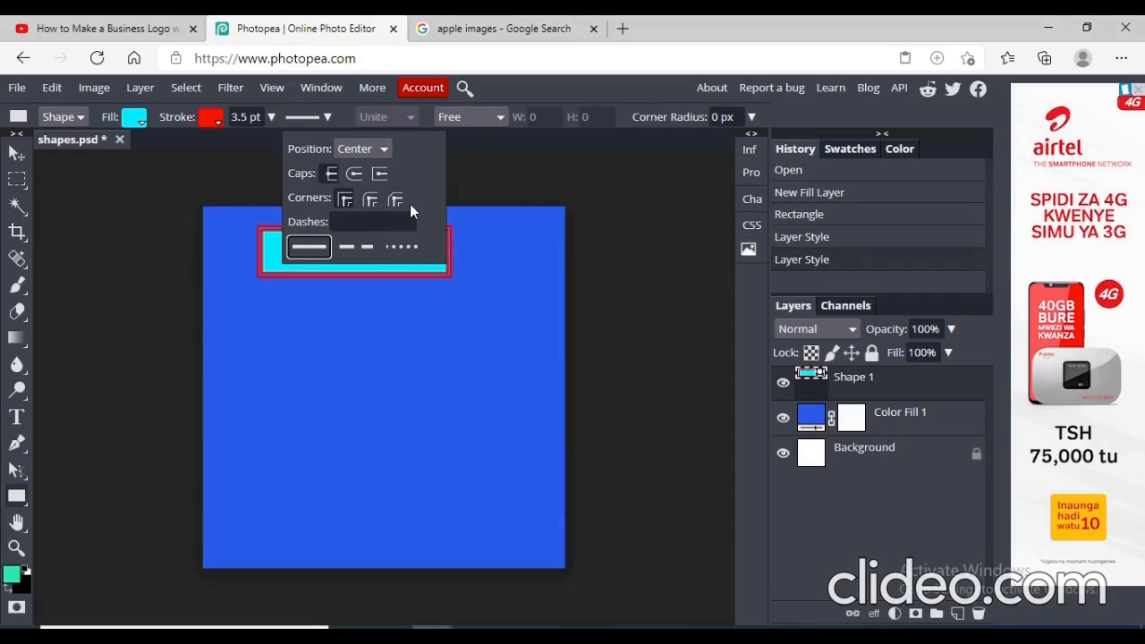
- Try each corner style on the rectangle's stroke and return to the sharp miter corners
click(342, 200)
click(372, 198)
click(397, 203)
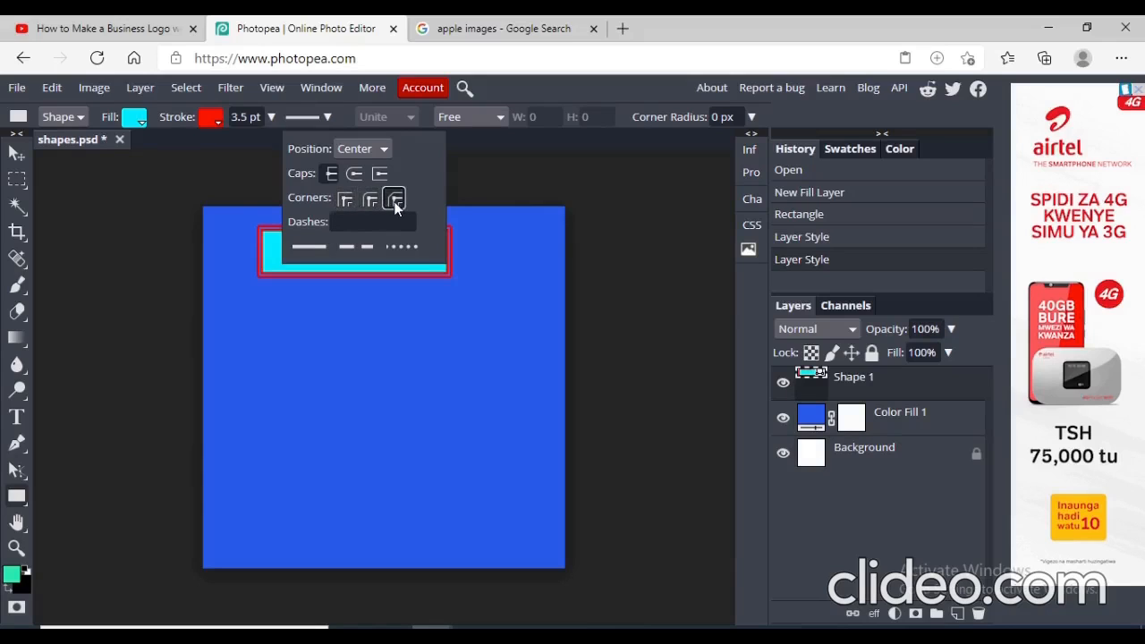
click(347, 201)
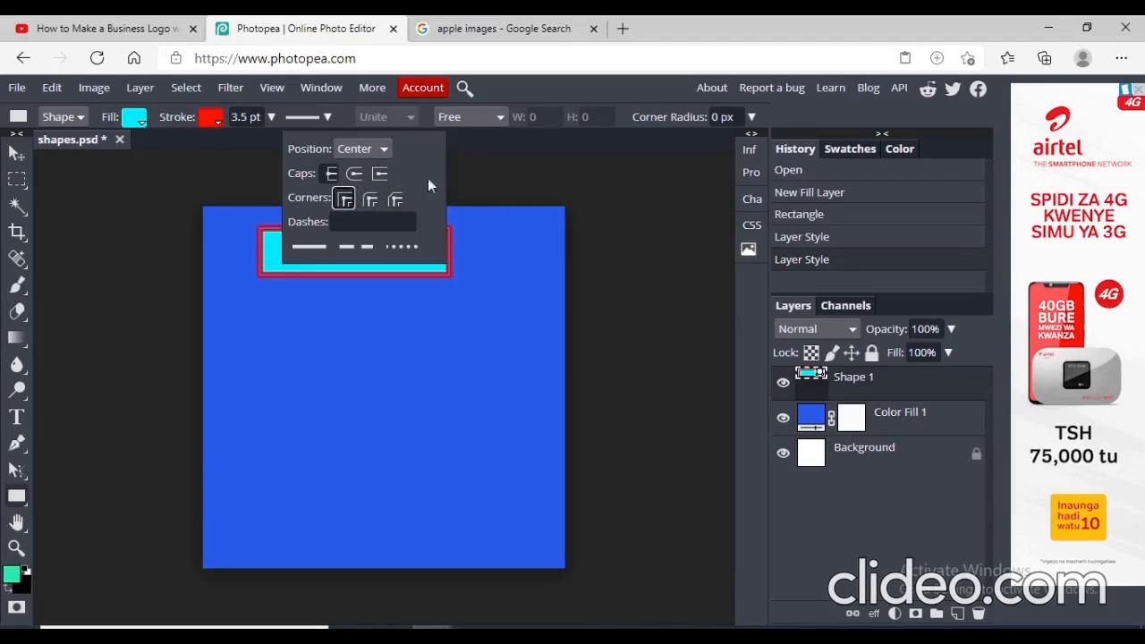
click(471, 156)
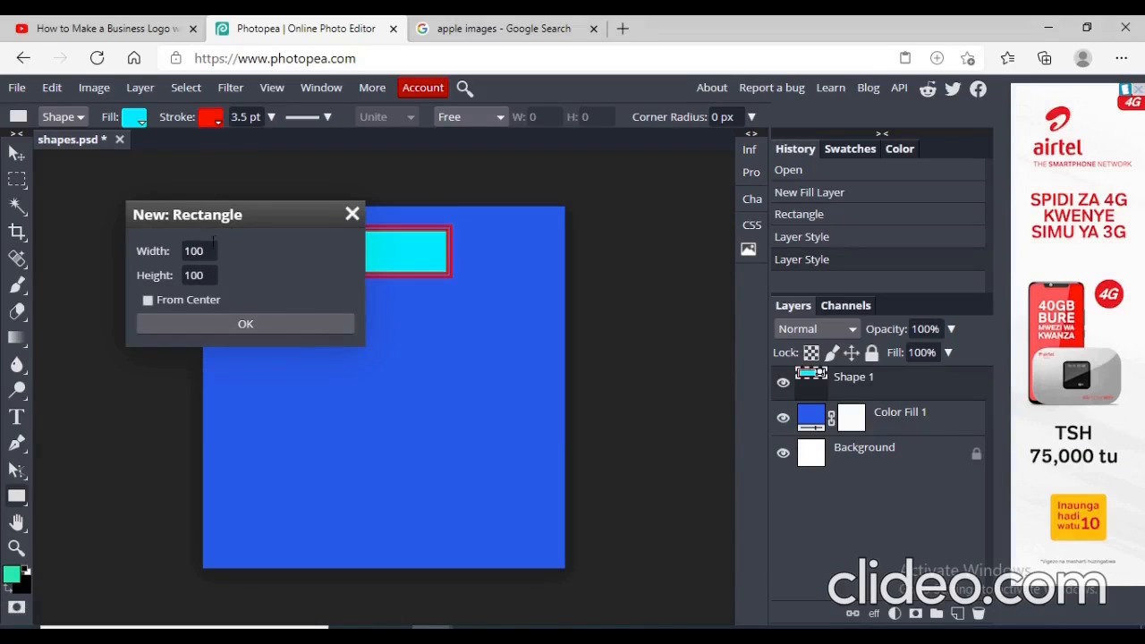
click(353, 214)
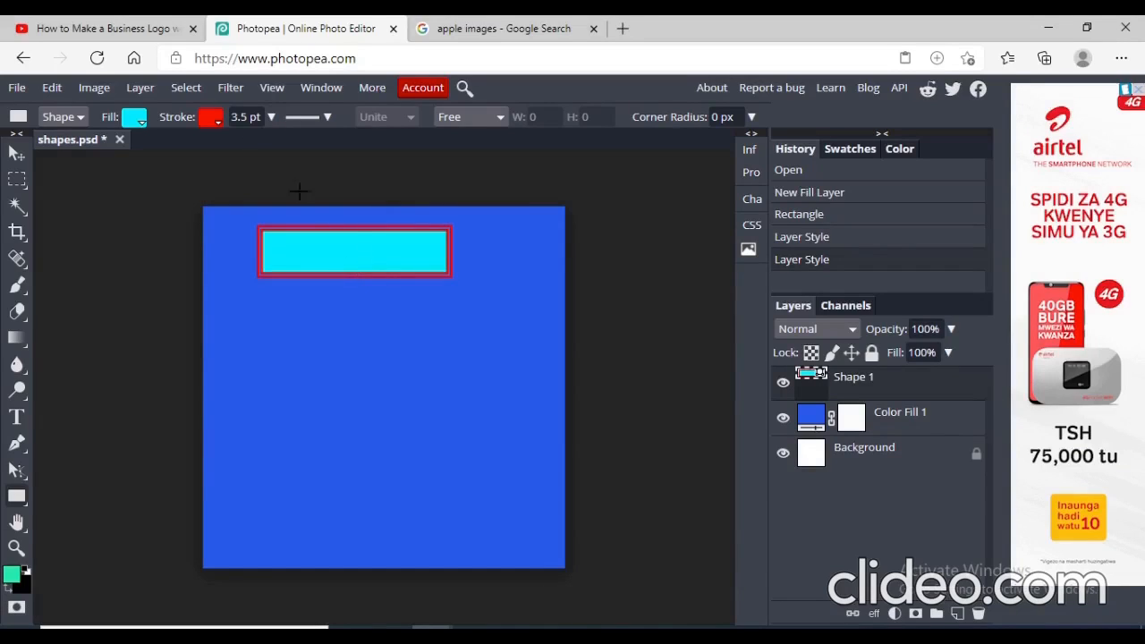
- Change the rectangle's fill to the orange-yellow-orange gradient preset
click(138, 119)
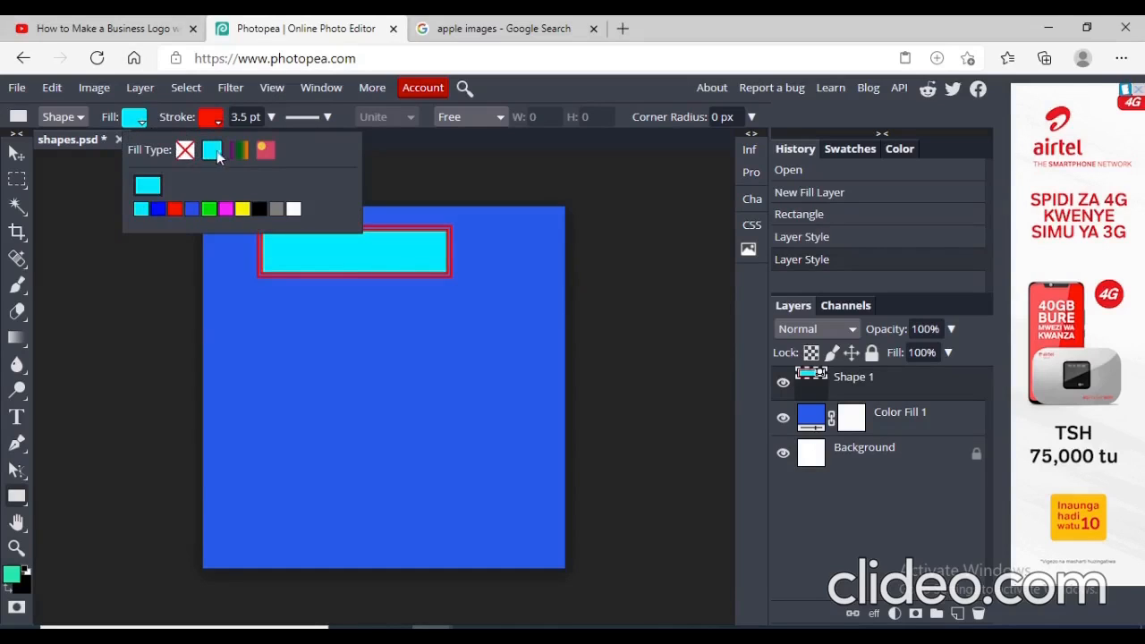
click(238, 154)
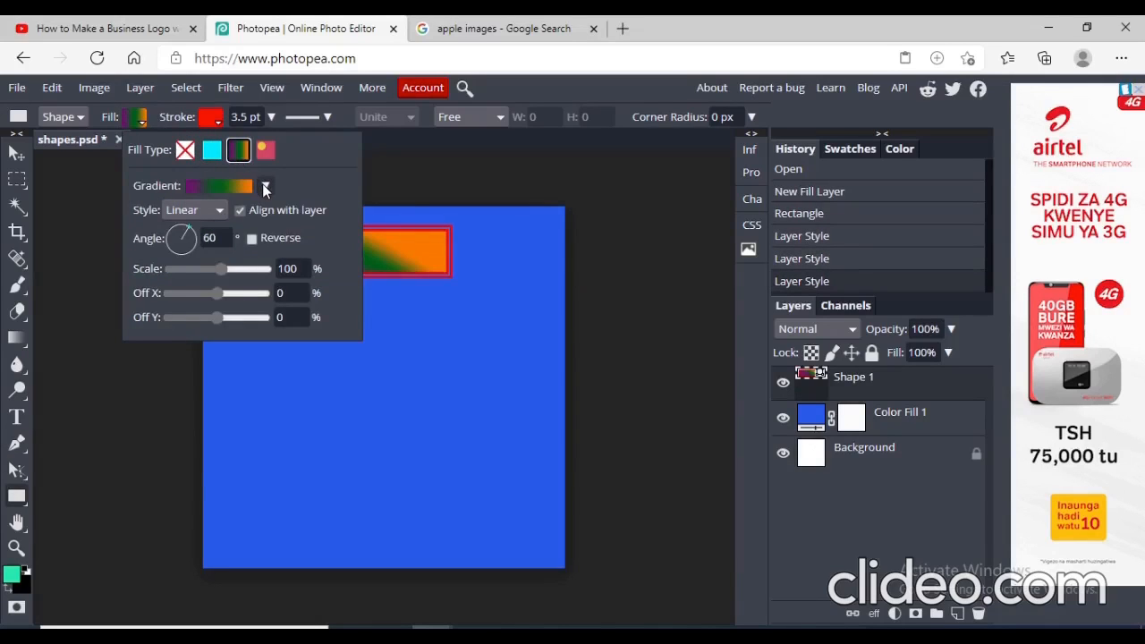
click(265, 187)
click(237, 250)
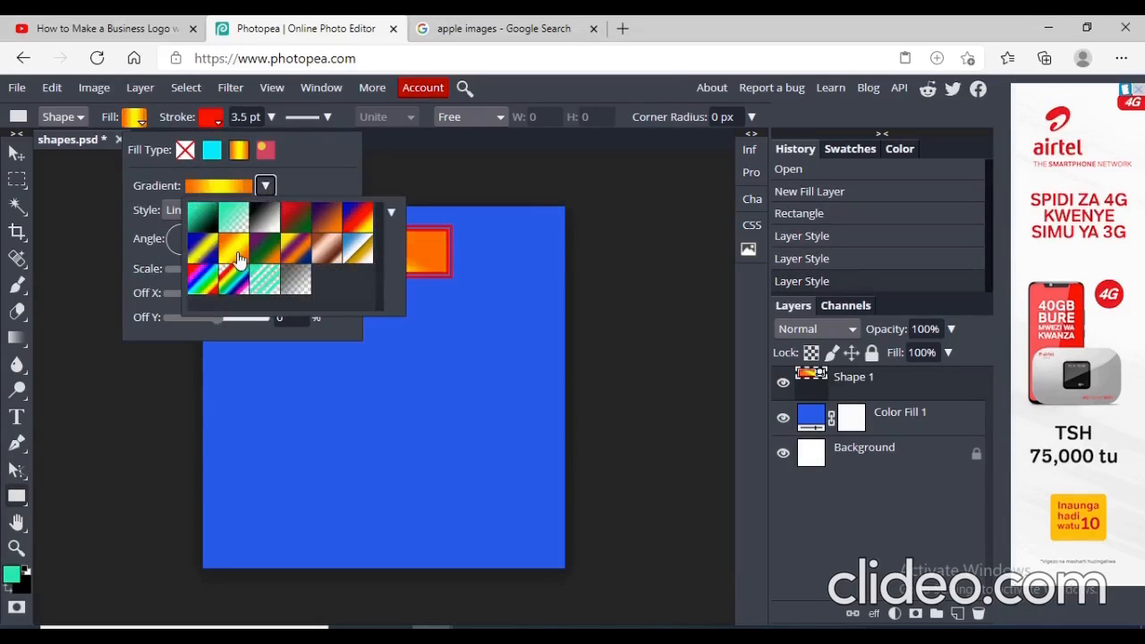
click(397, 214)
click(451, 181)
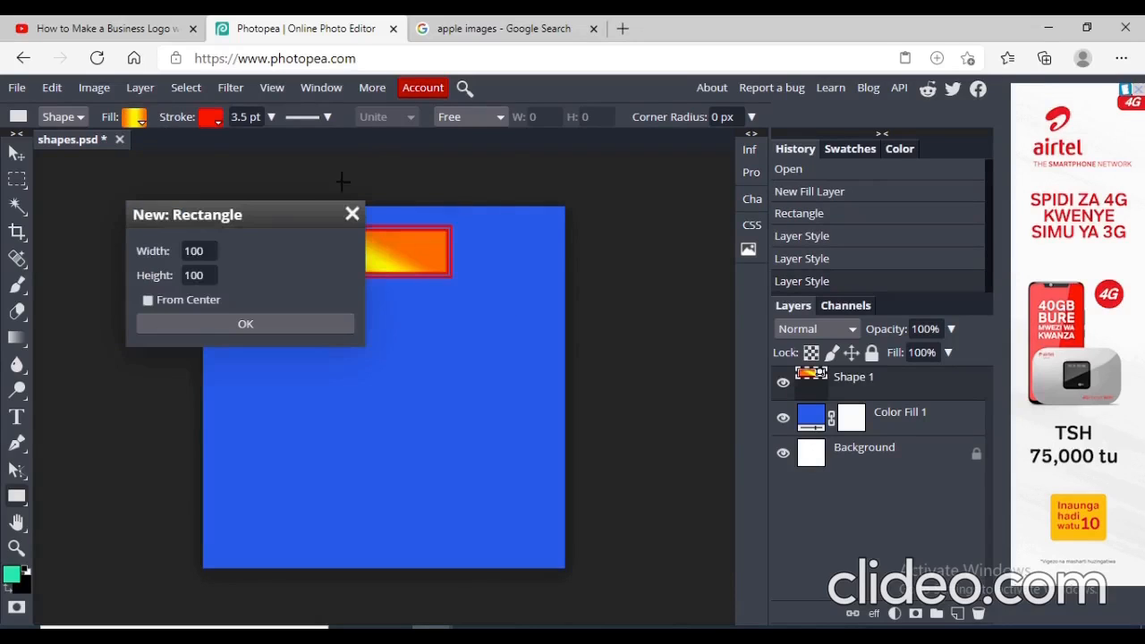
click(353, 214)
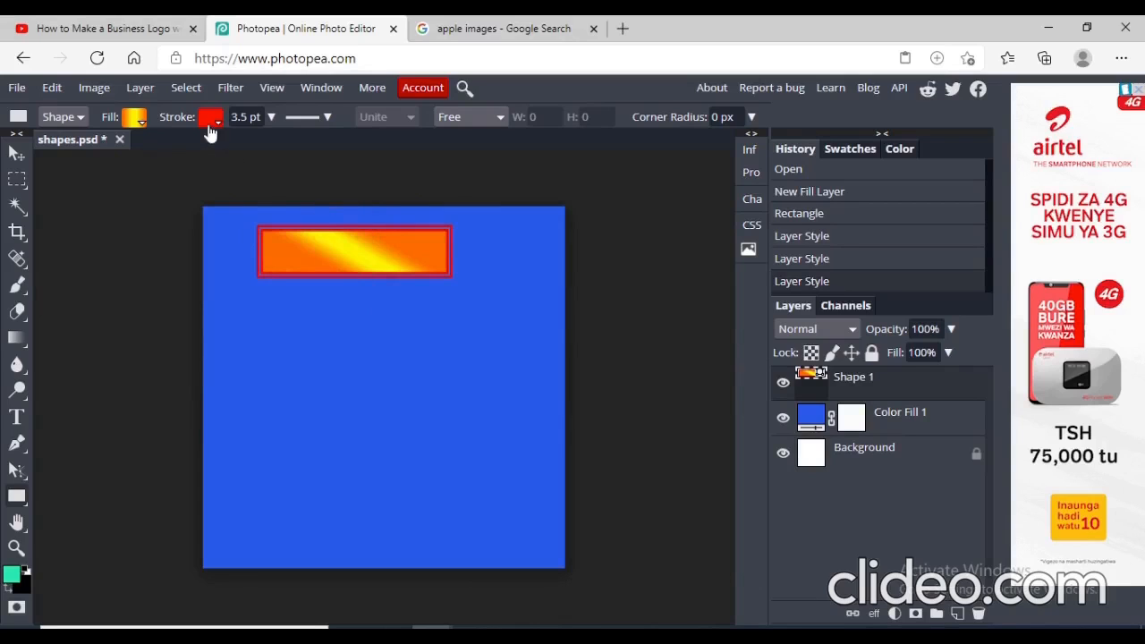
- Set the scale of the rectangle's gradient fill to 219%
click(142, 120)
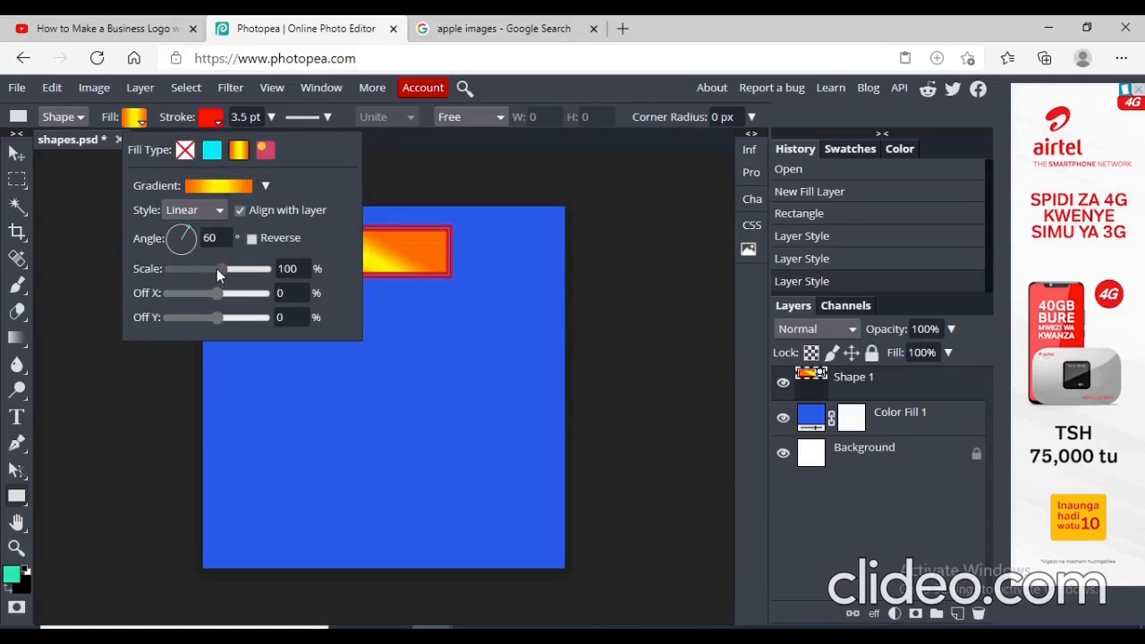
drag(217, 268, 240, 273)
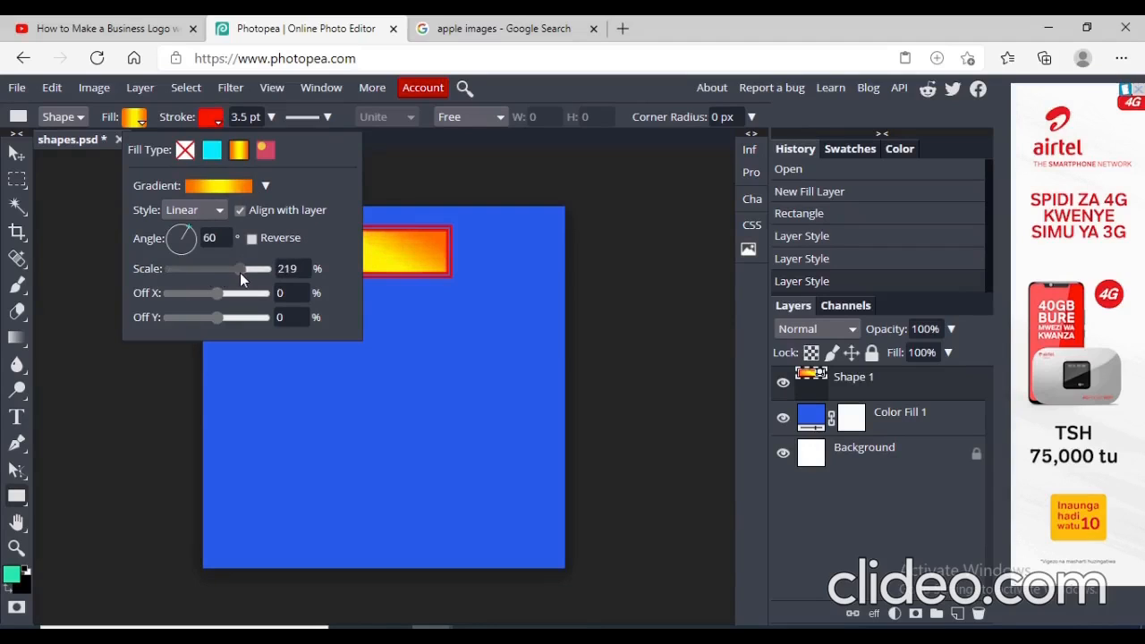
click(411, 403)
click(411, 404)
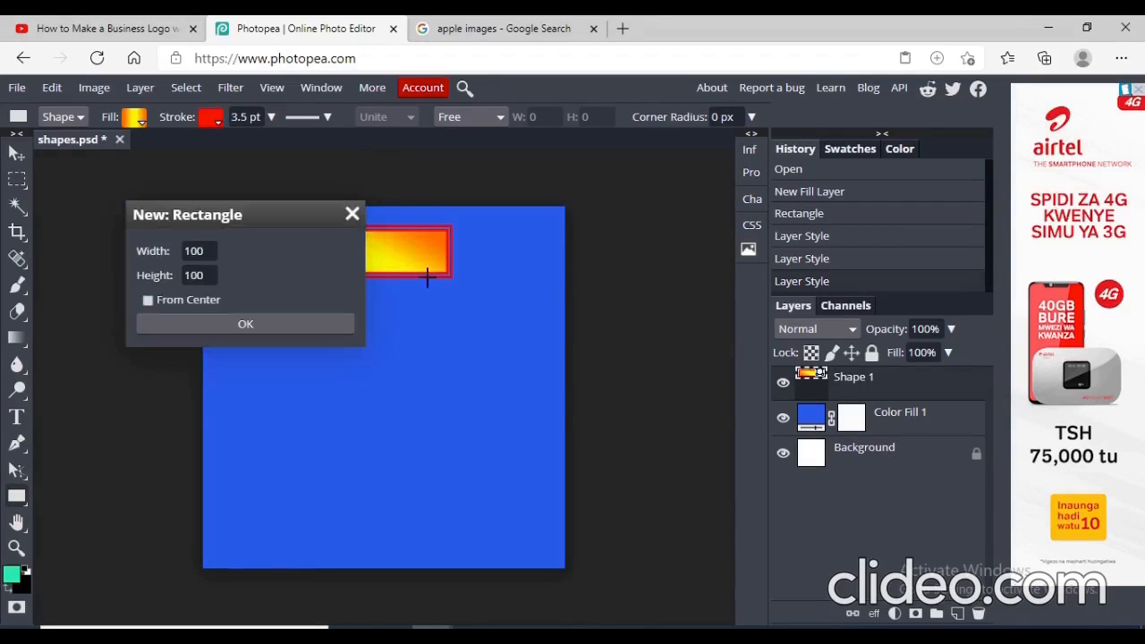
click(352, 216)
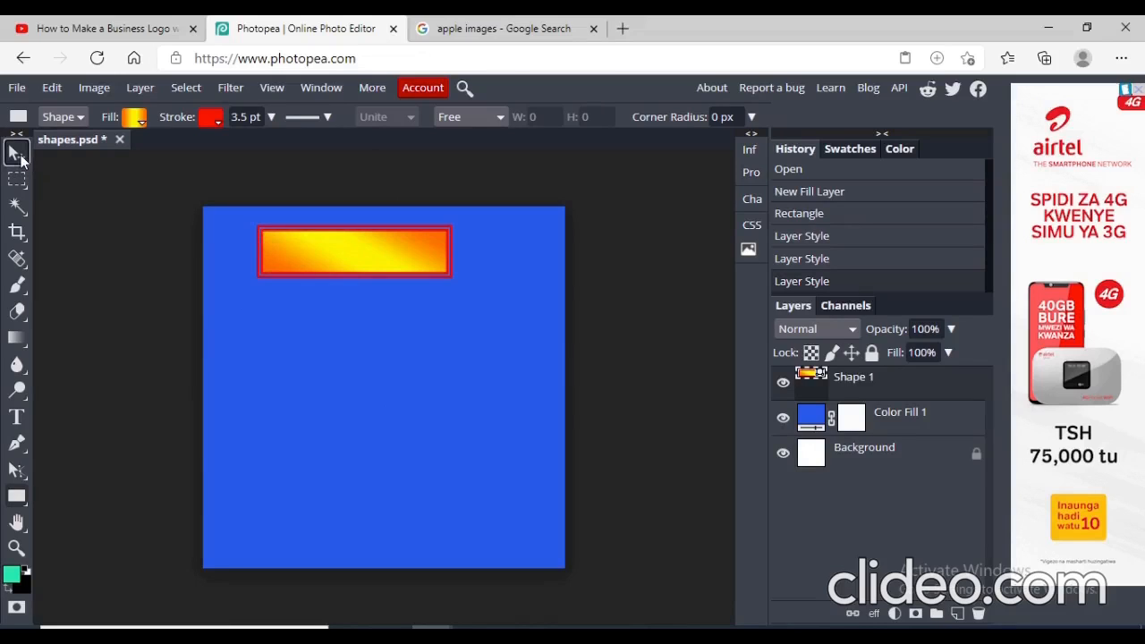
- Move the rectangle down to just below the canvas center, then revert the history to the Rectangle state
click(16, 154)
drag(322, 251, 332, 404)
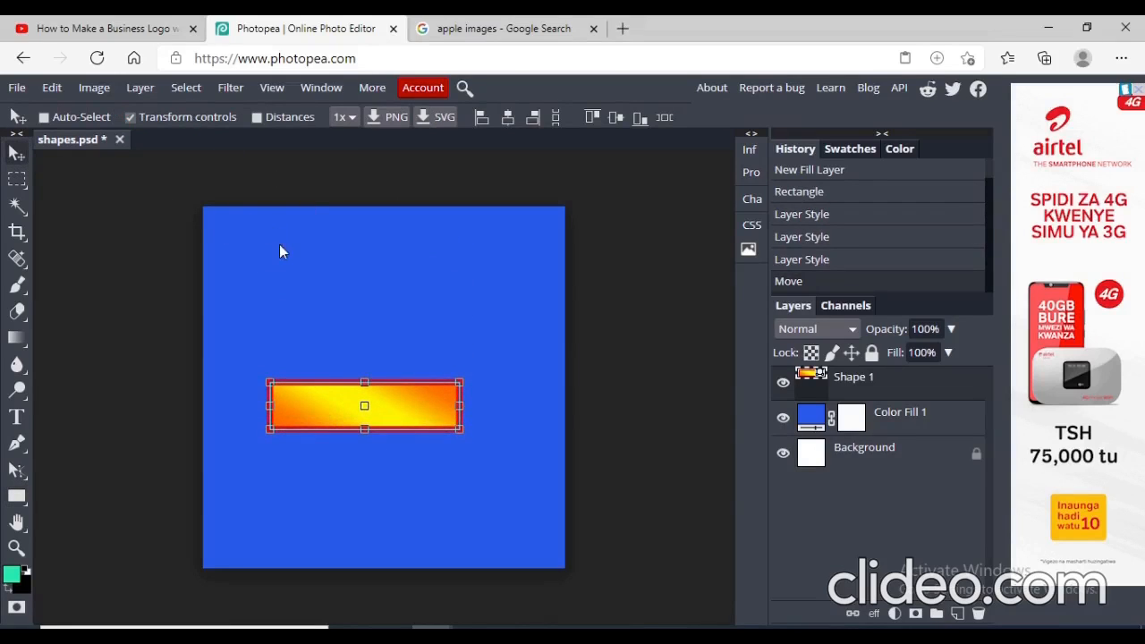
click(805, 192)
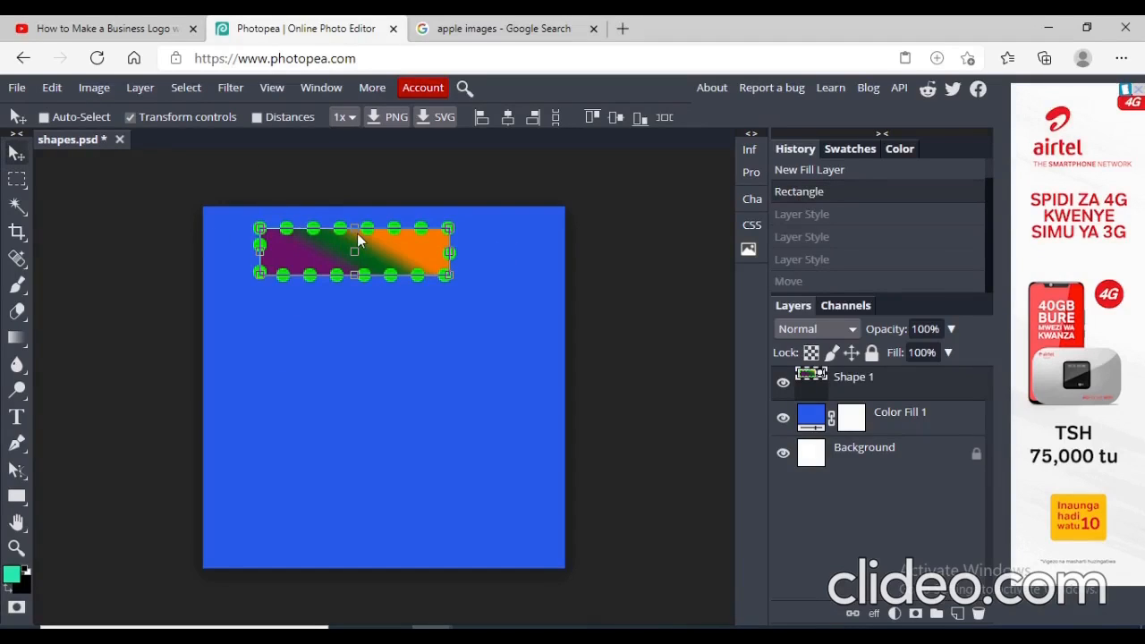
- Try moving the rectangle into the lower half of the canvas, then go back in the history to New Fill Layer and restore the Rectangle state
drag(358, 239, 399, 406)
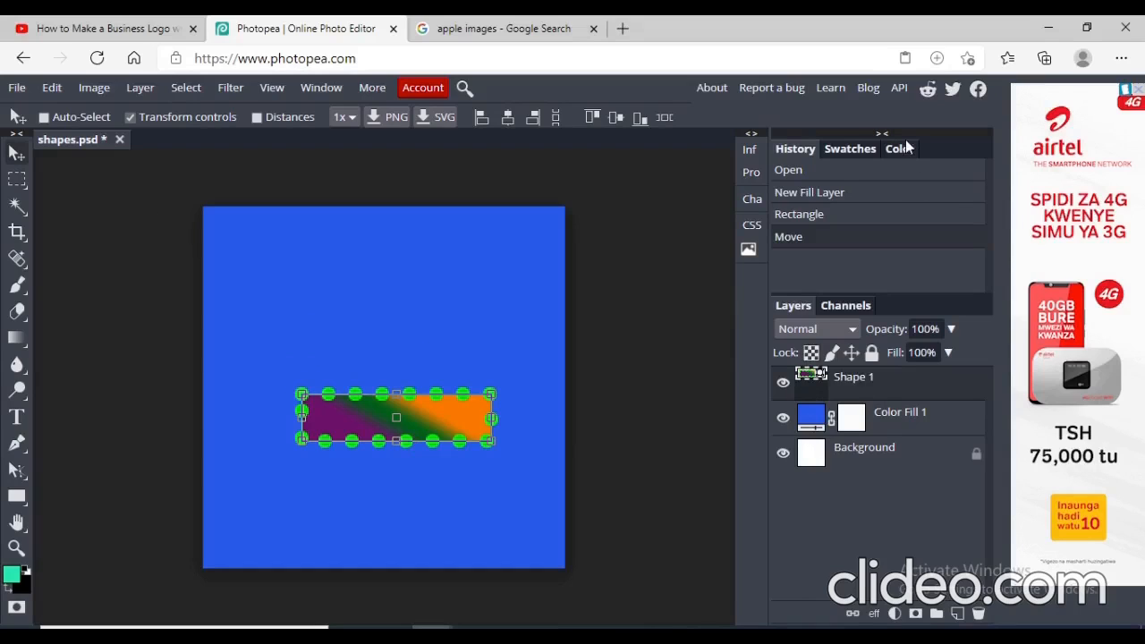
click(802, 198)
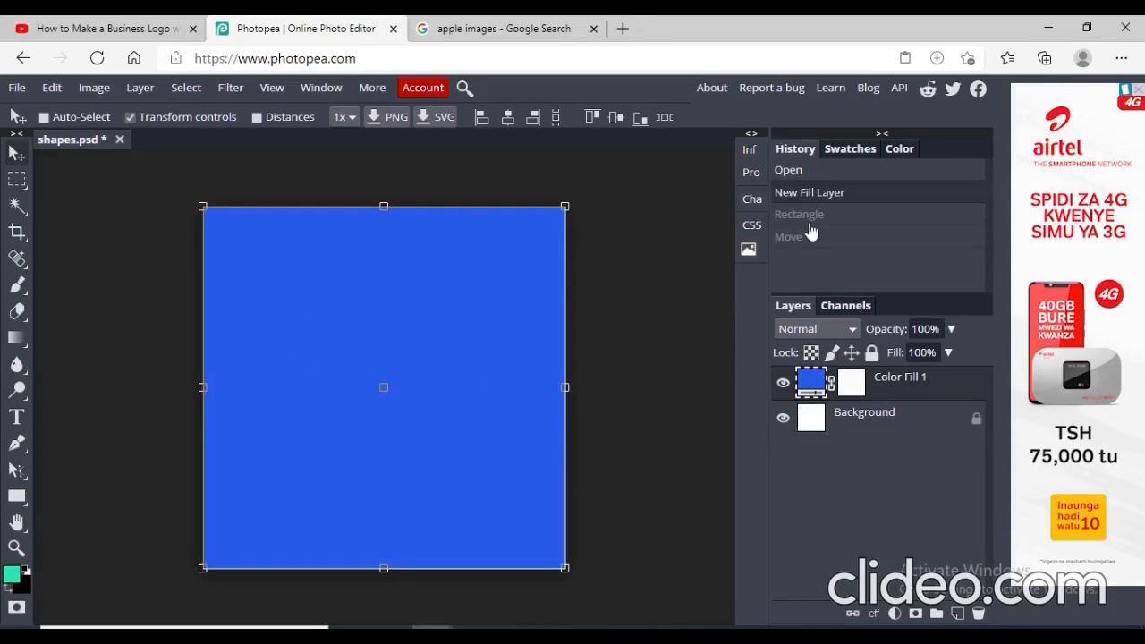
click(809, 217)
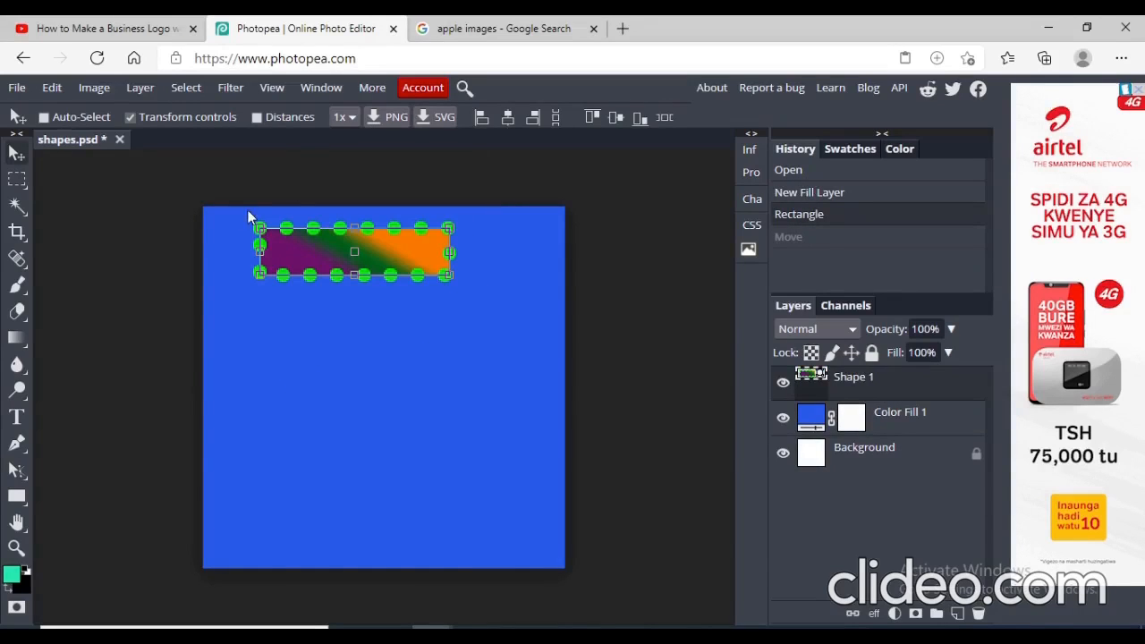
- Move the gradient-filled rectangle down from the canvas's upper edge to just below its center
drag(384, 256, 450, 331)
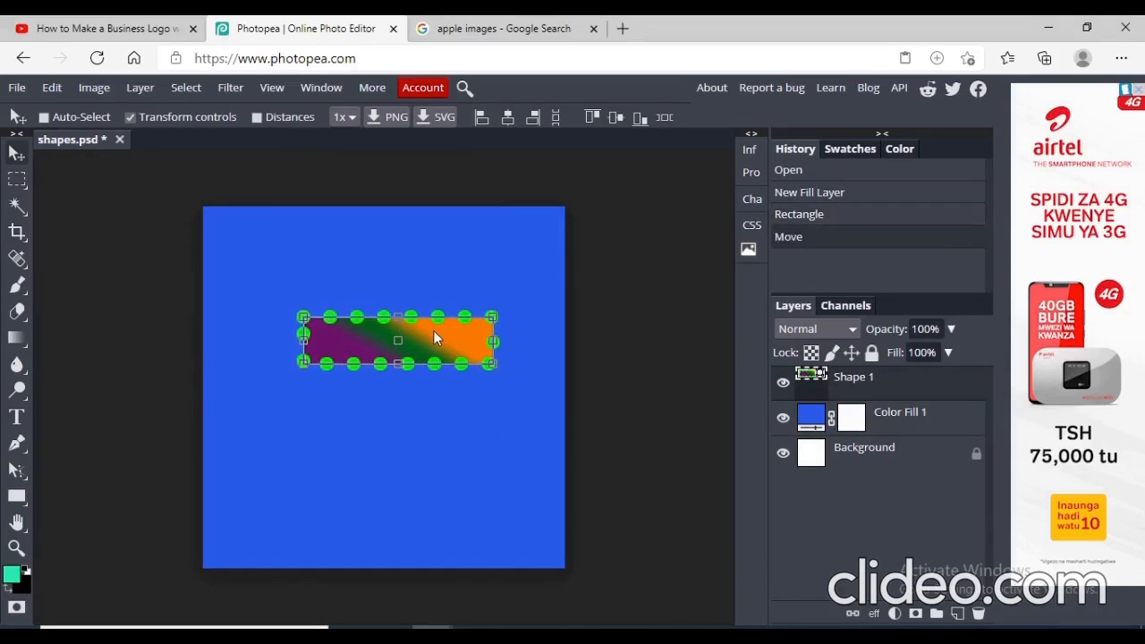
drag(434, 337, 432, 394)
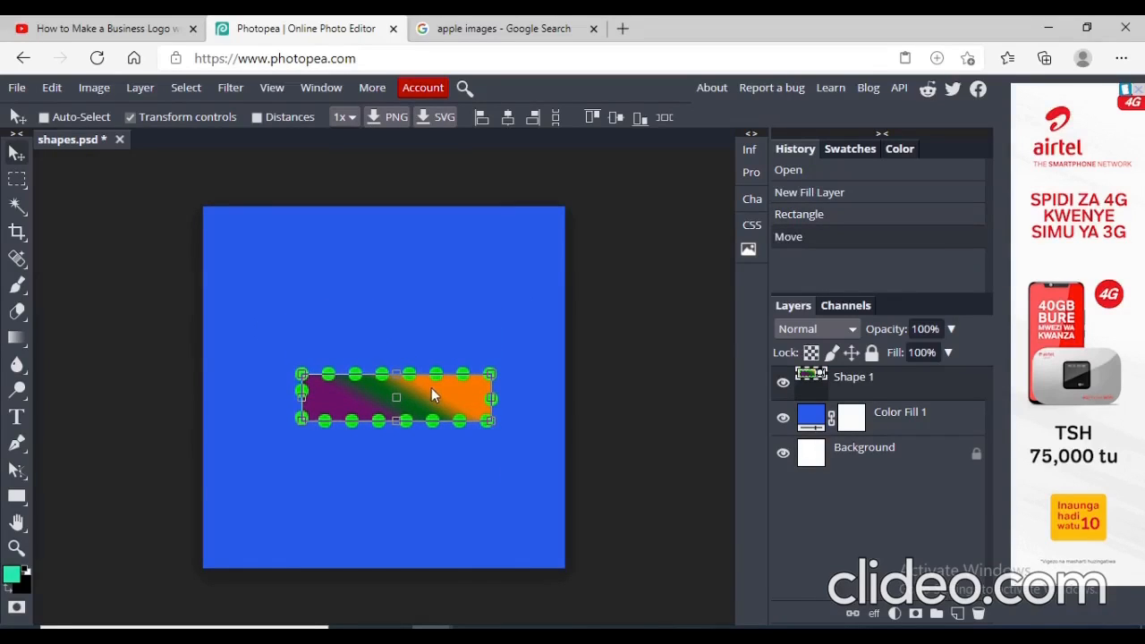
- Draw a small, nearly circular ellipse shape below the rectangle, close to the canvas's lower edge
click(19, 499)
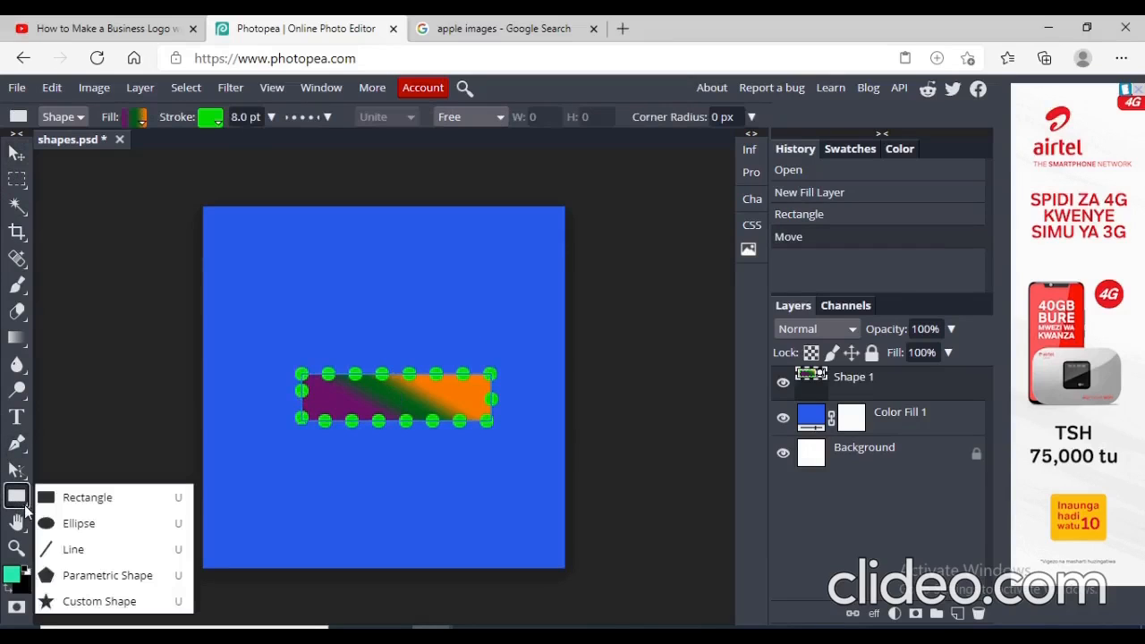
click(88, 526)
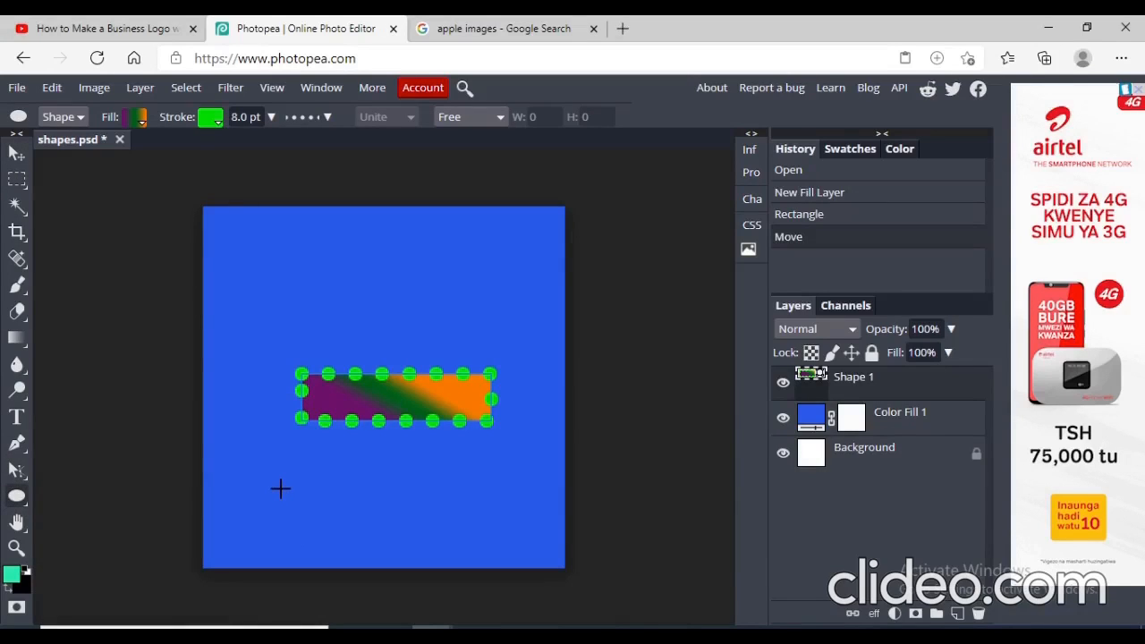
drag(280, 489, 355, 562)
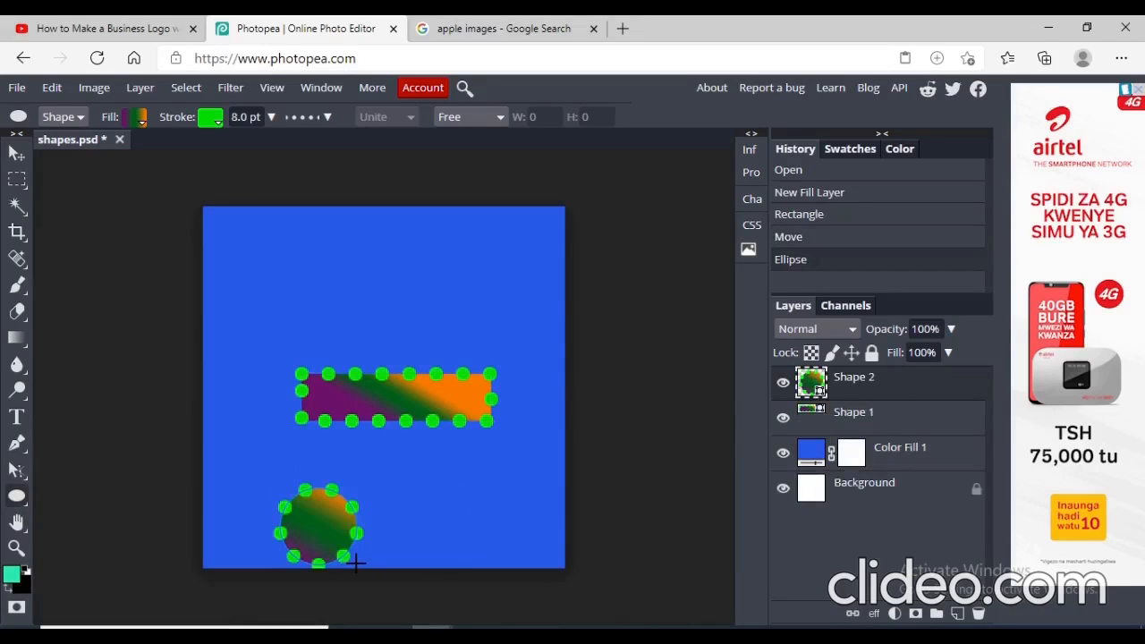
- Set the circle's fill to solid blue and its stroke color to red
click(139, 123)
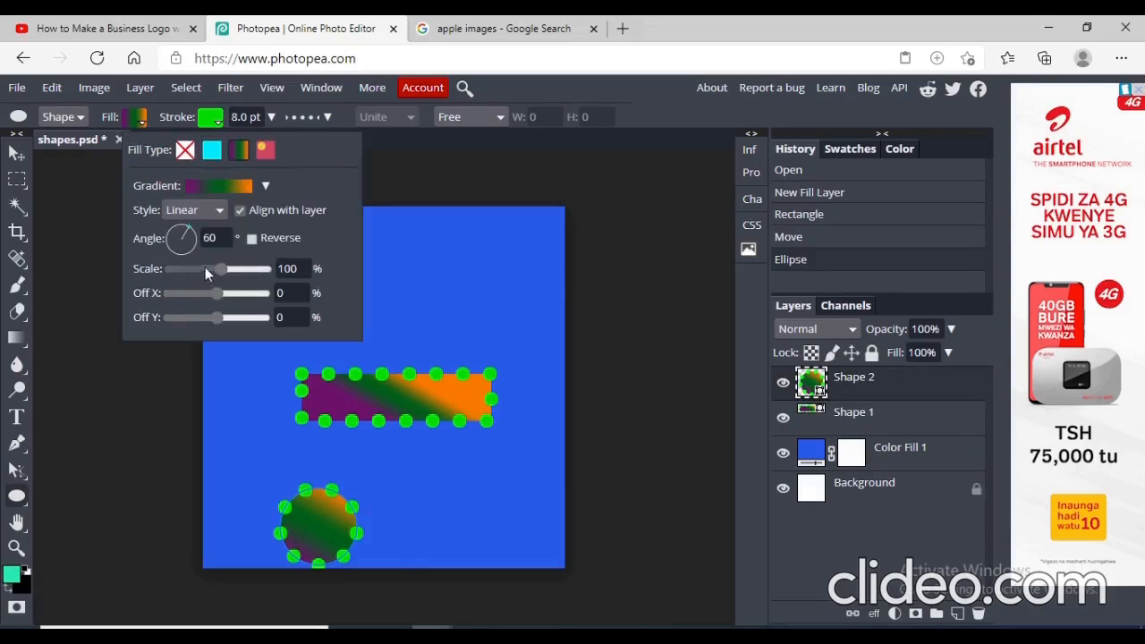
click(212, 149)
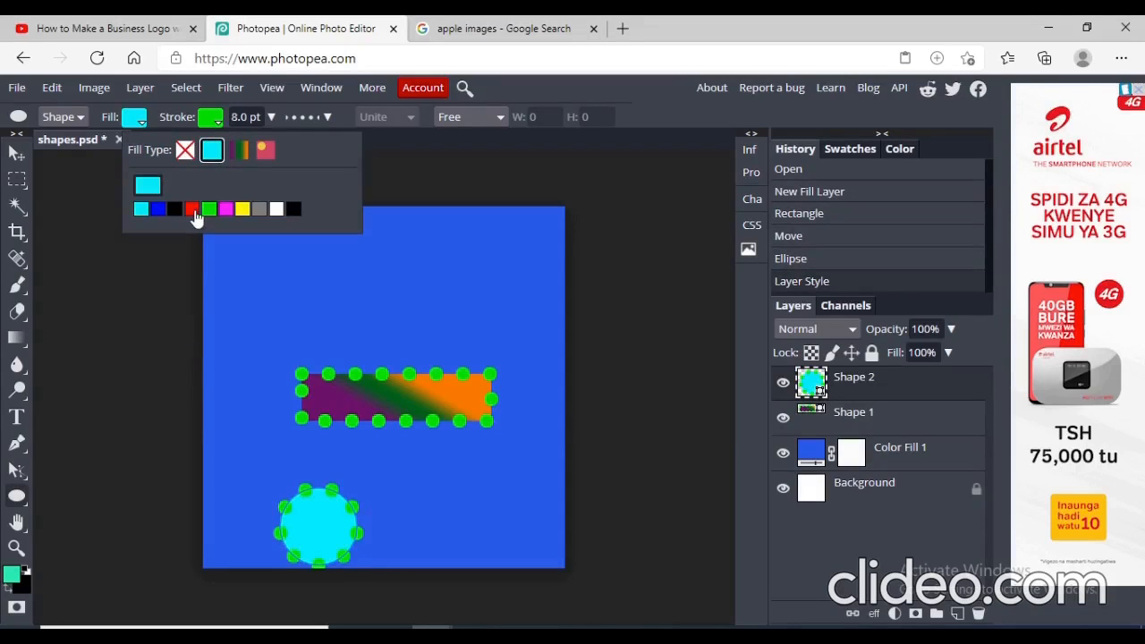
click(158, 211)
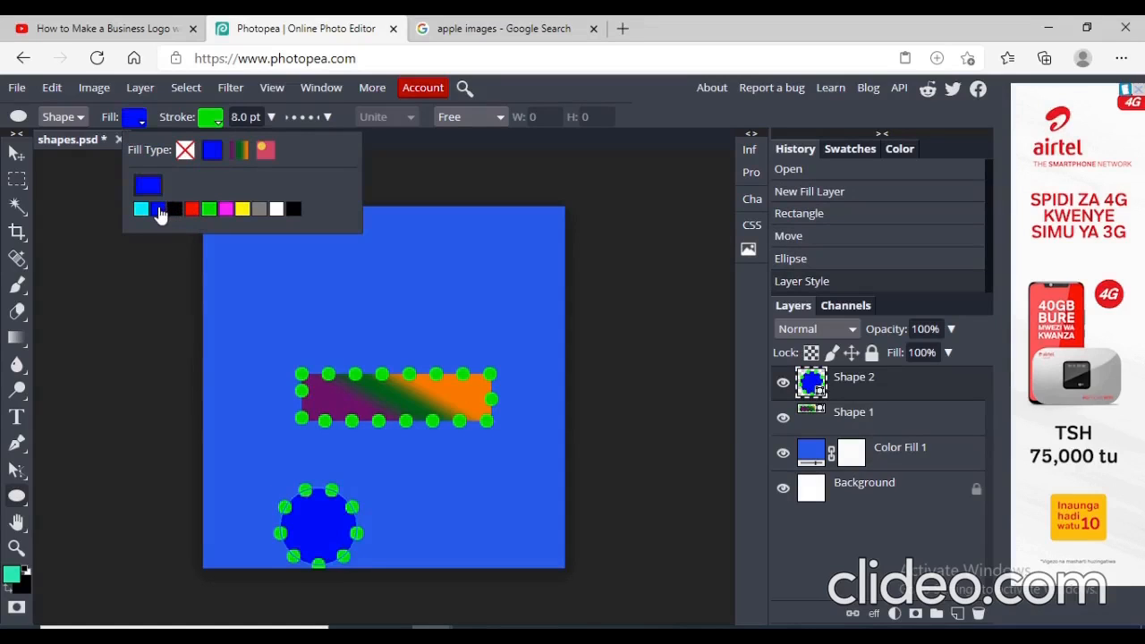
click(215, 123)
click(215, 122)
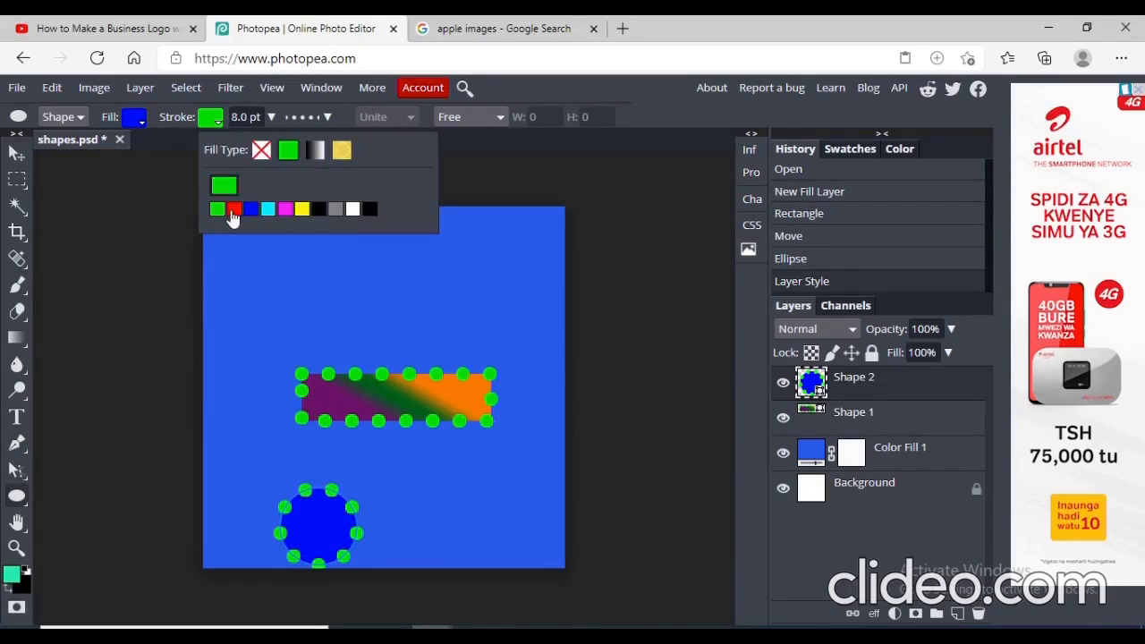
click(234, 210)
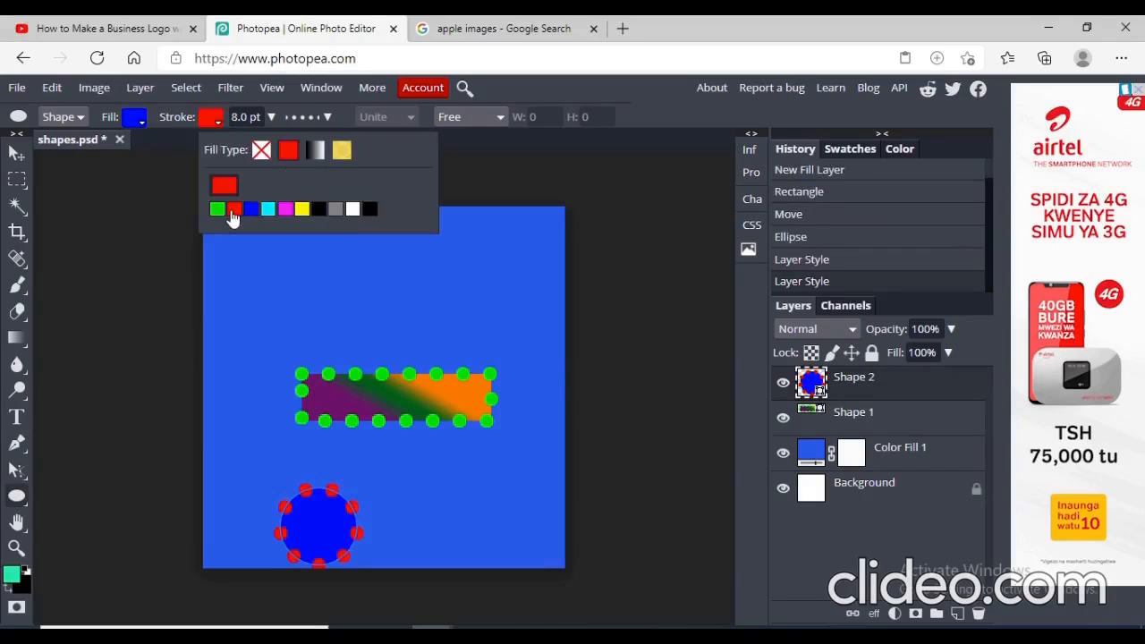
- Set the circle's stroke to a solid line with round caps and sharp miter corners
click(326, 118)
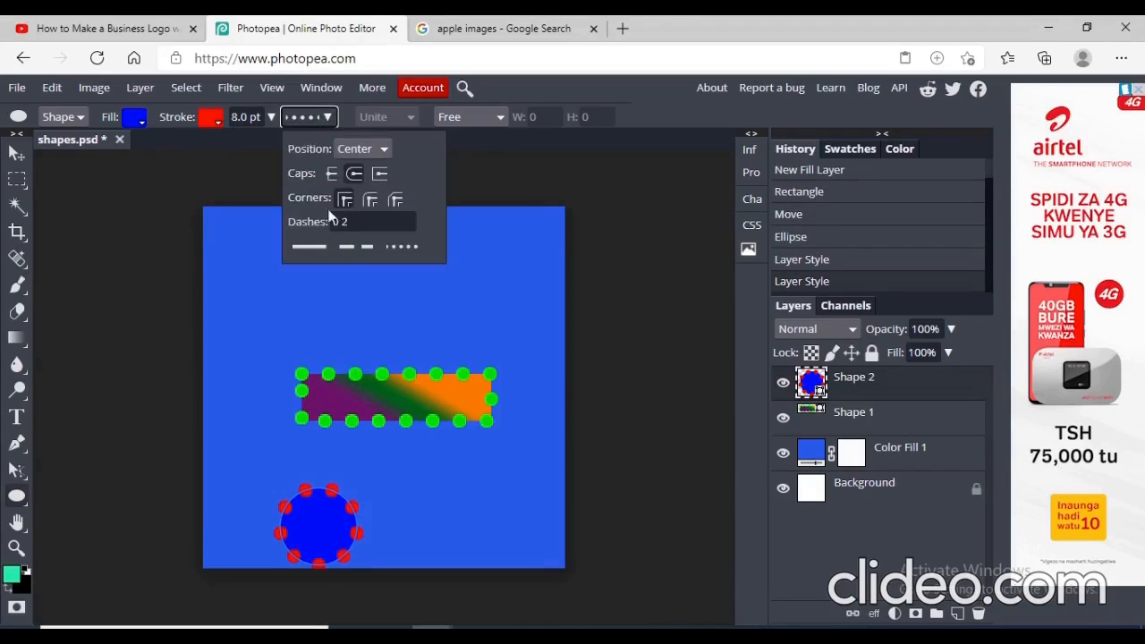
click(314, 248)
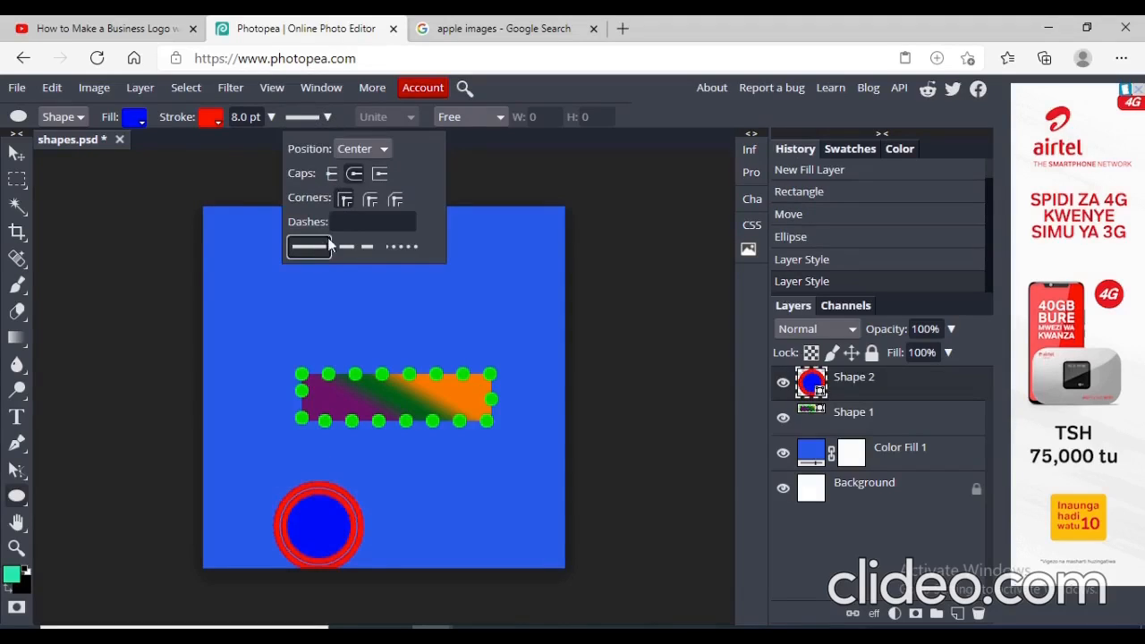
click(382, 180)
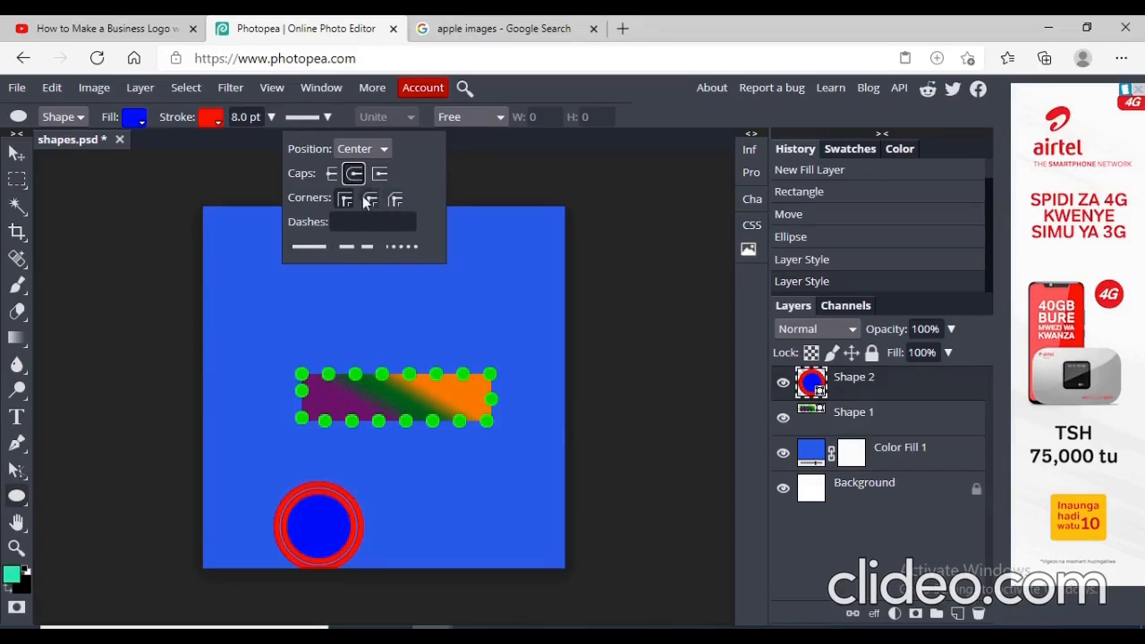
click(345, 198)
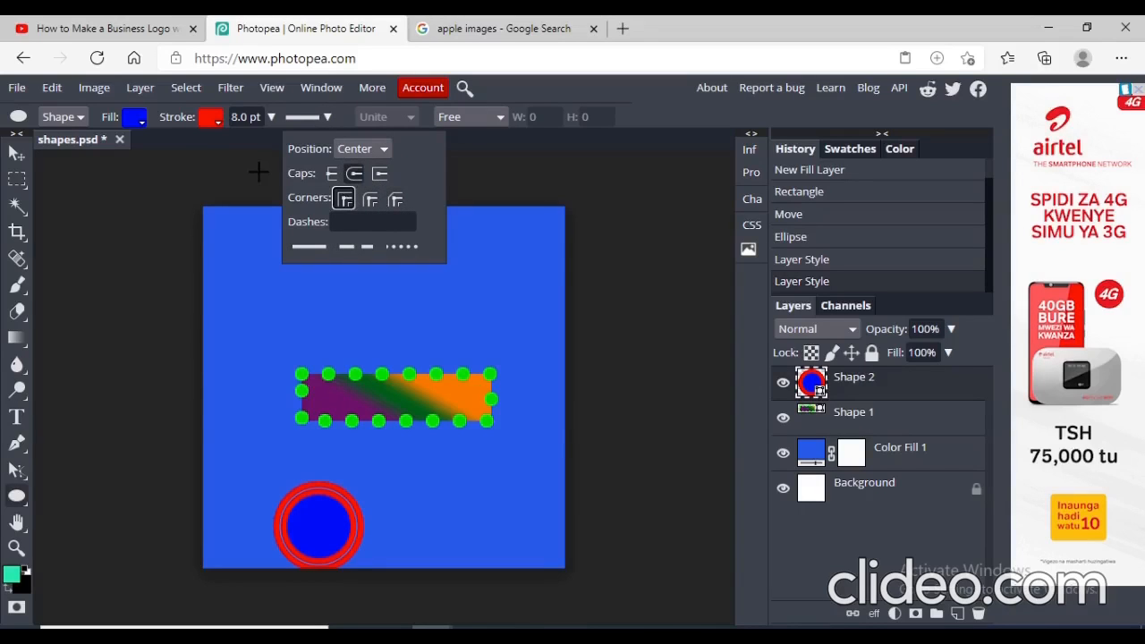
- Reduce the circle's stroke width to 2.7 pt
click(272, 117)
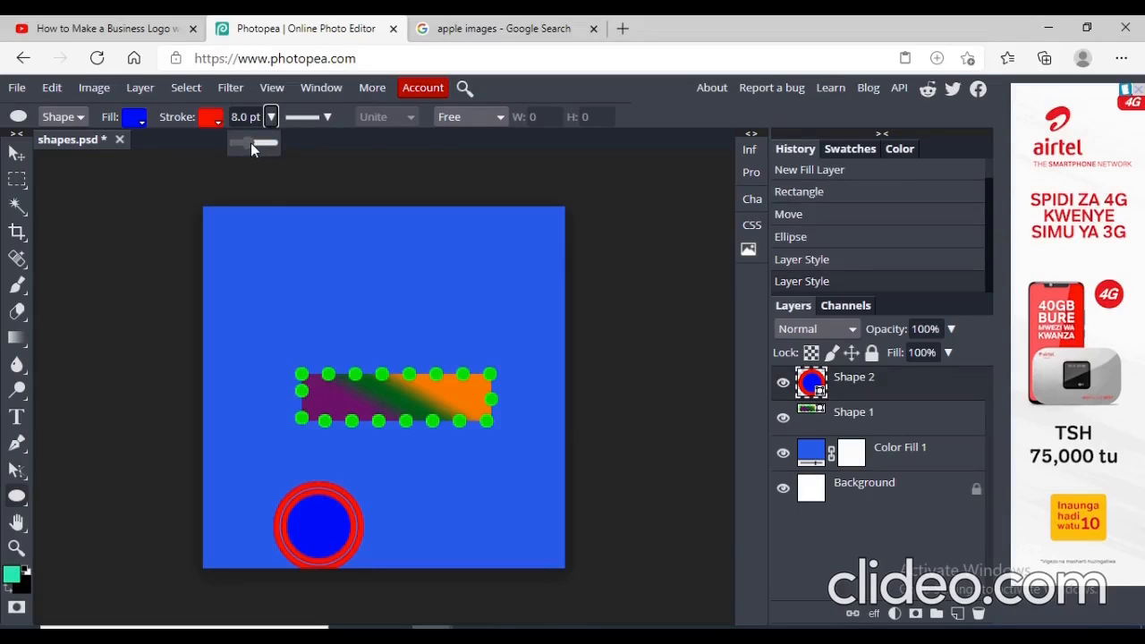
drag(250, 143, 244, 141)
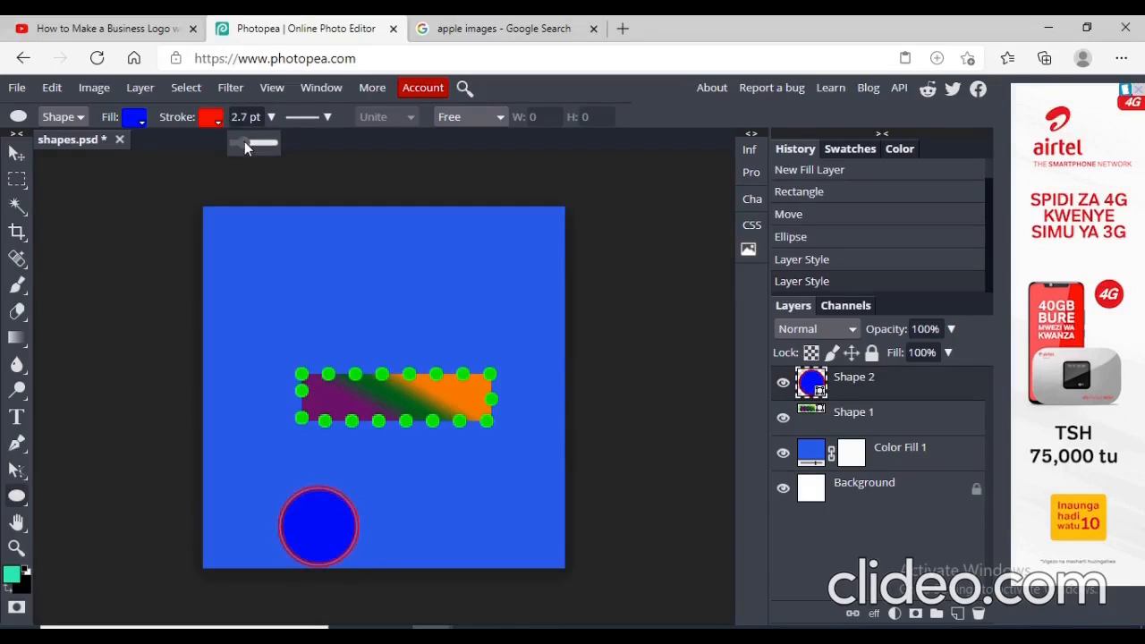
click(320, 177)
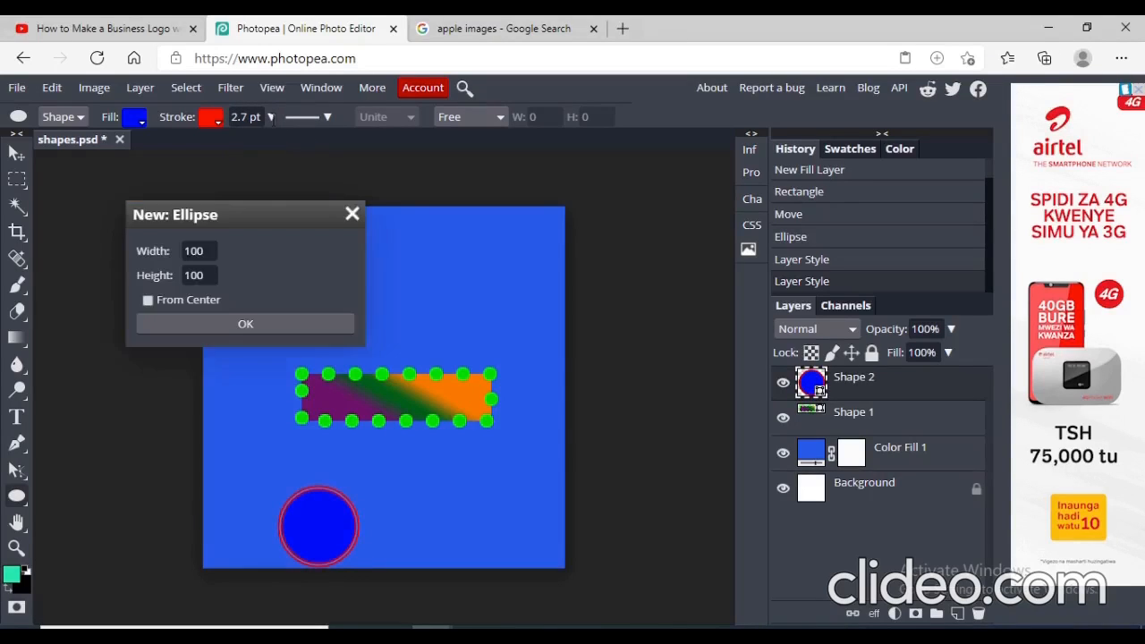
click(352, 214)
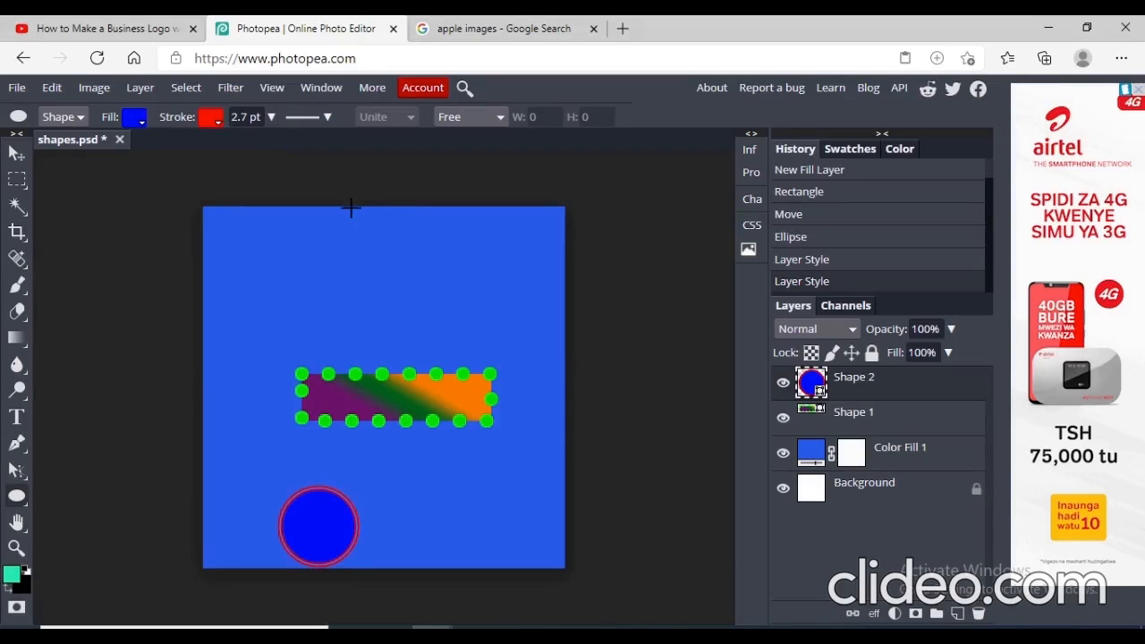
- Draw a 10-sided star with the Parametric Shape tool above the rectangle, near the canvas's upper edge
right_click(26, 507)
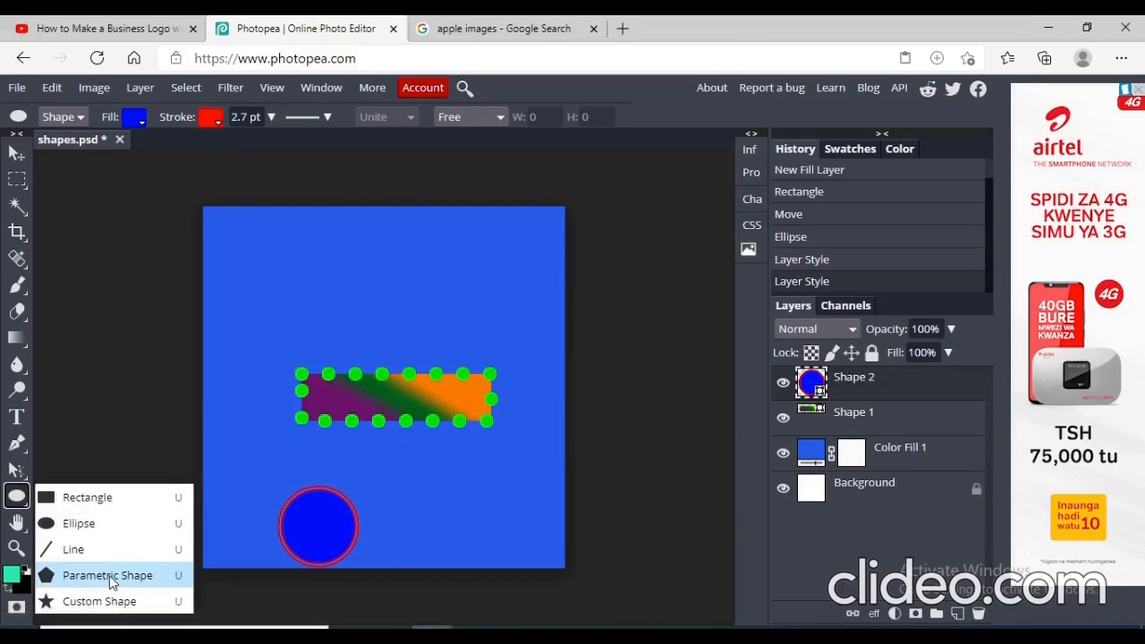
click(110, 575)
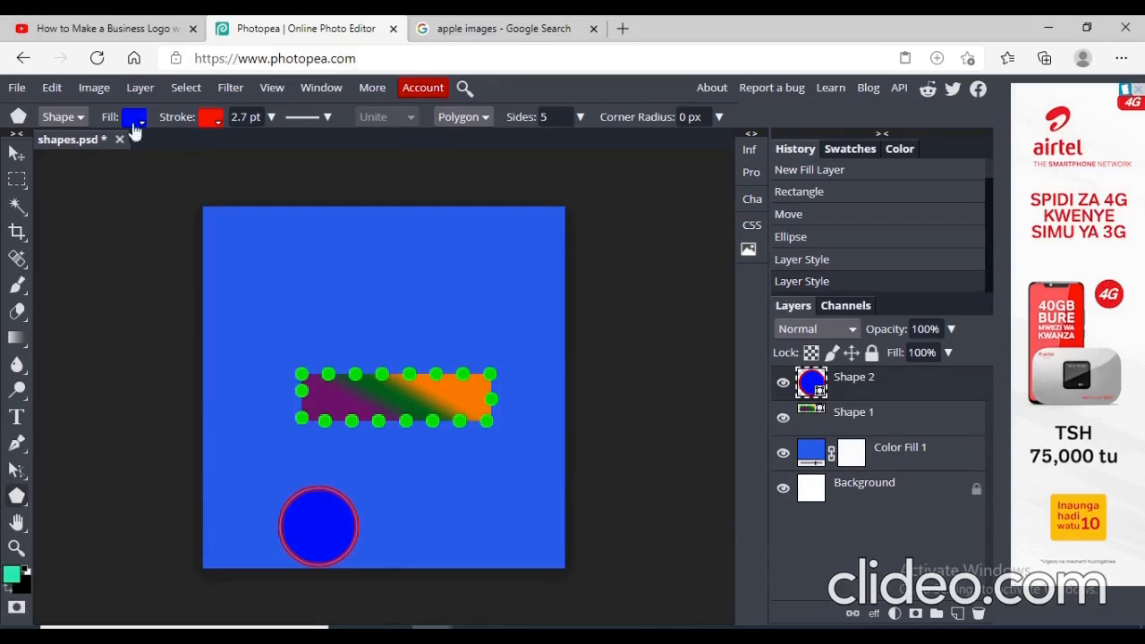
click(489, 119)
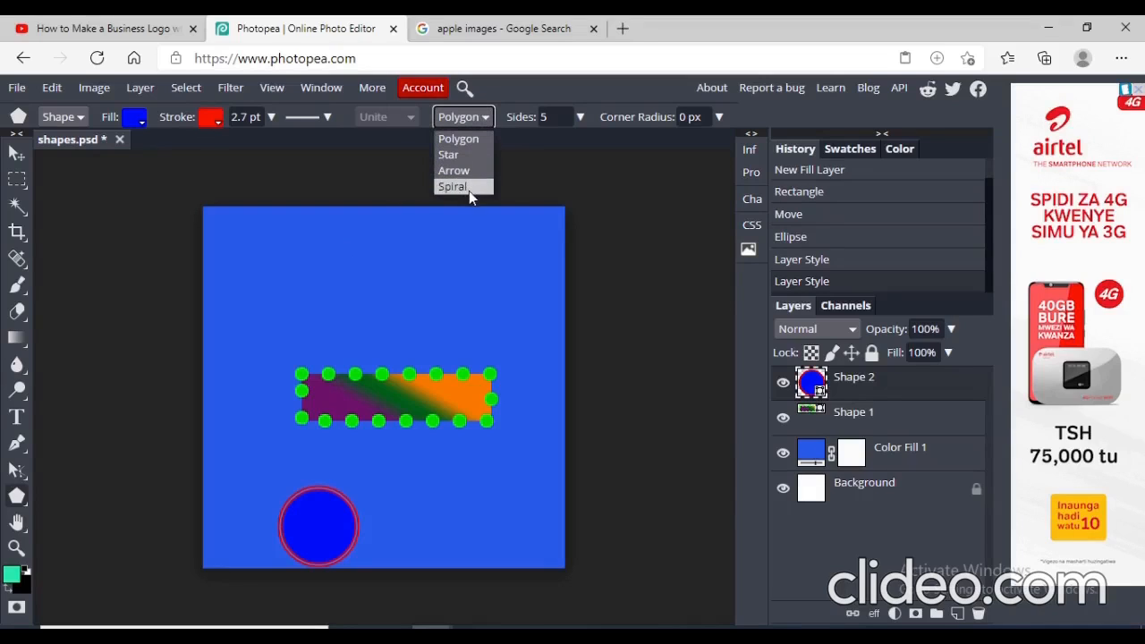
click(480, 155)
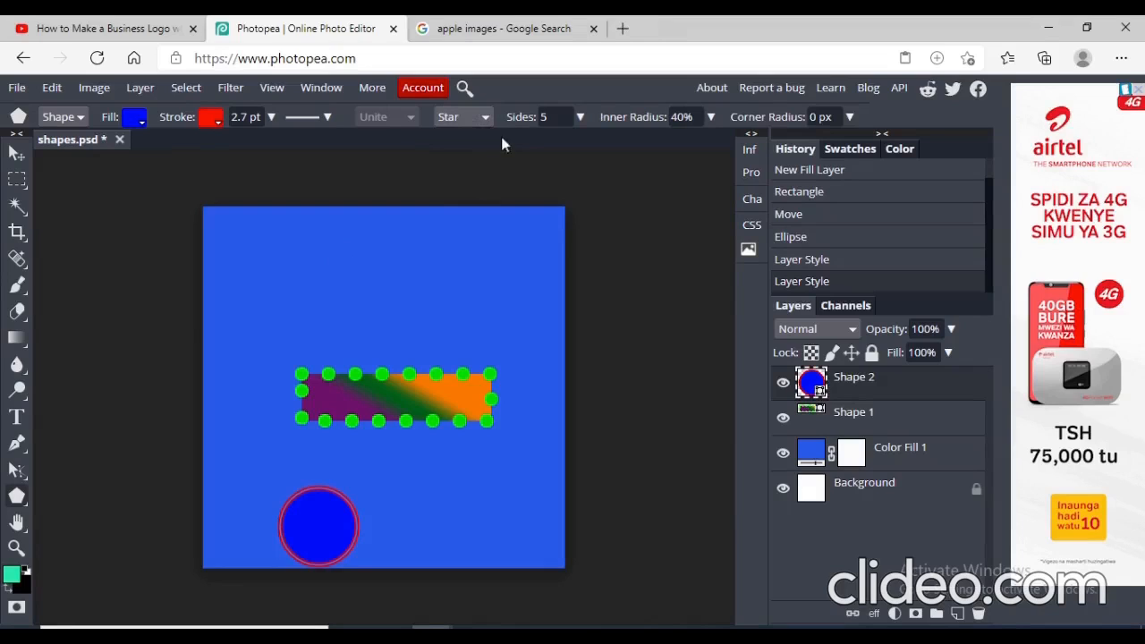
click(581, 118)
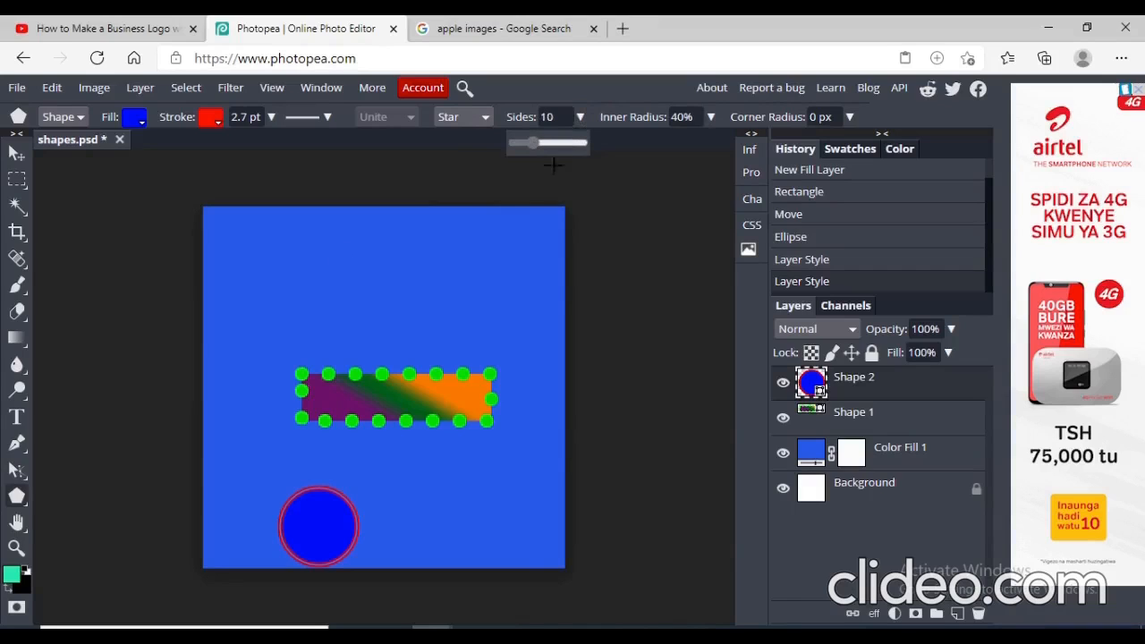
mouse_move(396, 266)
mouse_down()
mouse_move(445, 312)
mouse_move(440, 290)
mouse_up()
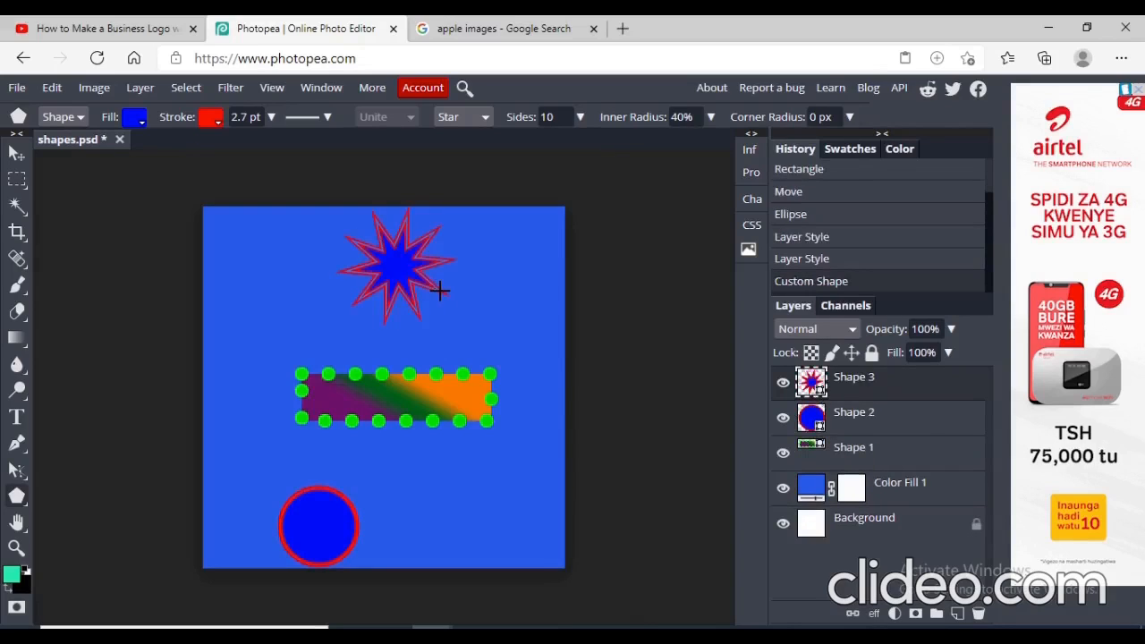
- Set the star's fill to solid yellow, keeping it in Shape mode
click(83, 117)
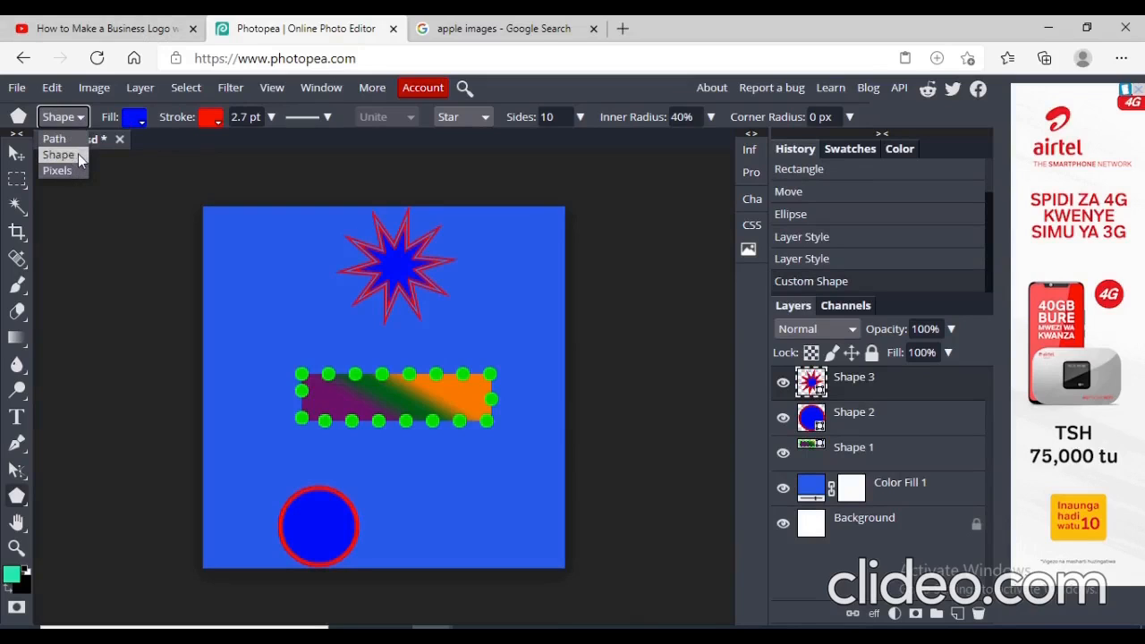
click(136, 121)
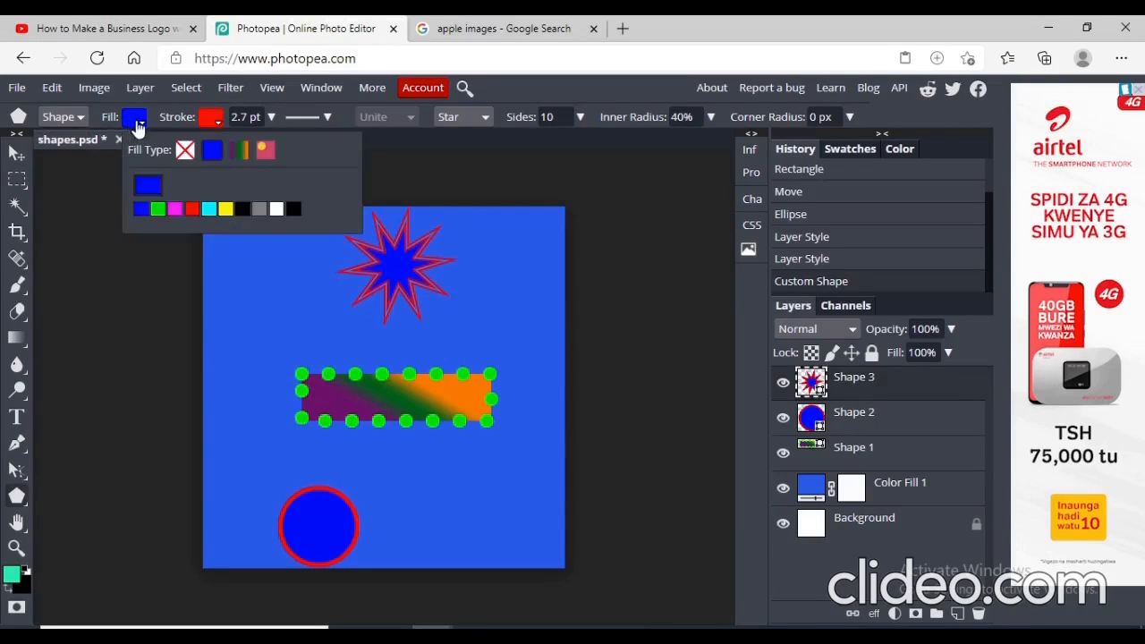
click(225, 211)
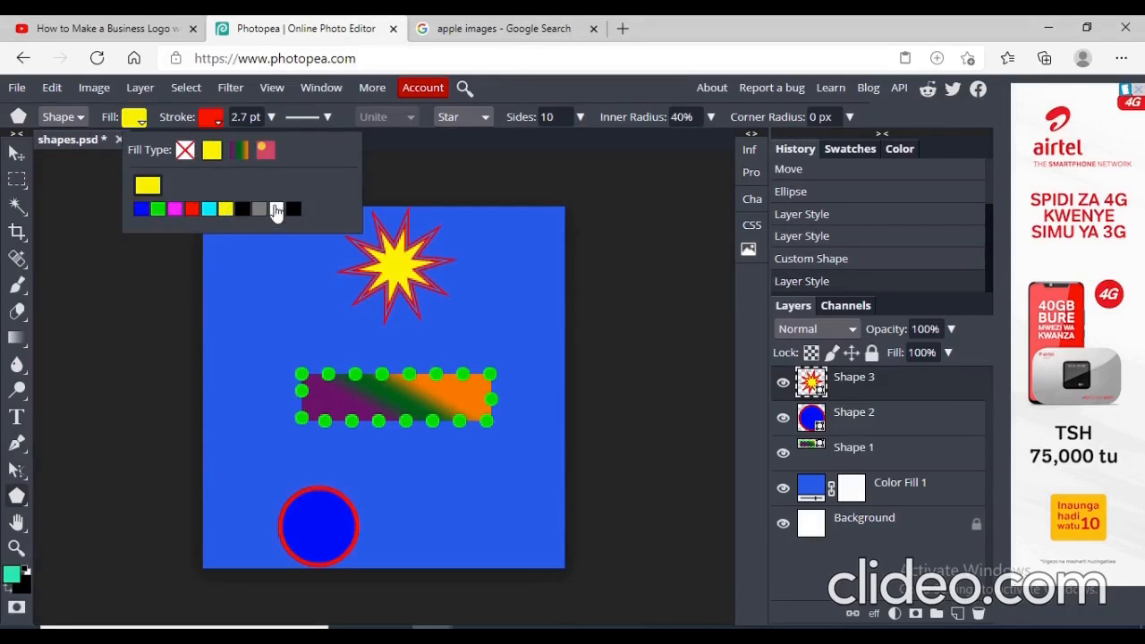
- Set the star's stroke color to the slightly softer red ef1d1d
click(218, 124)
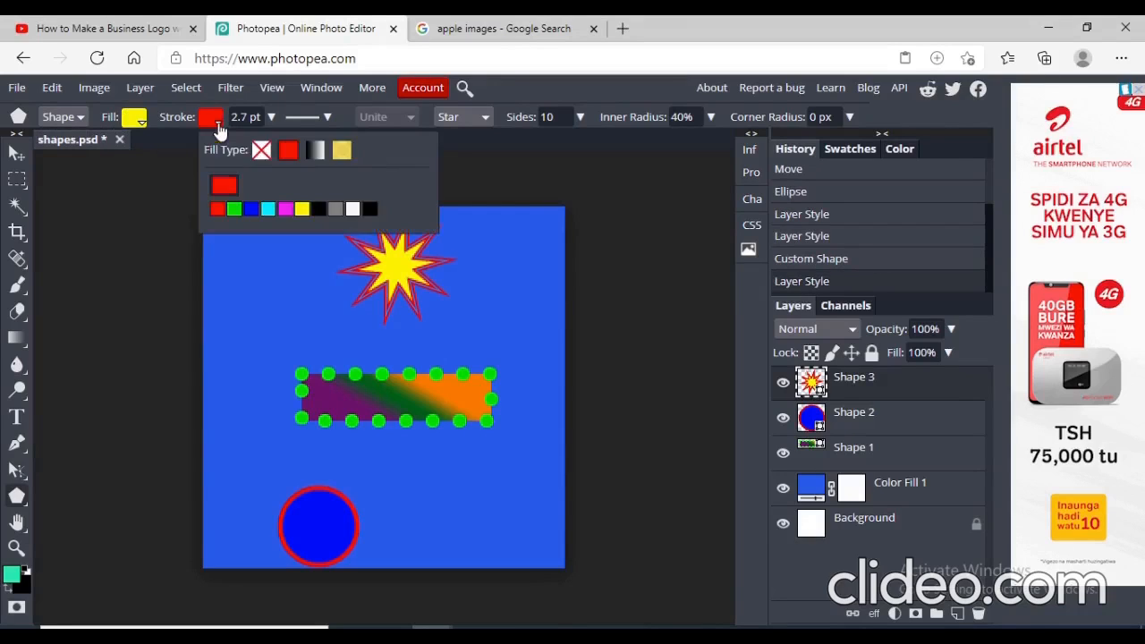
click(224, 185)
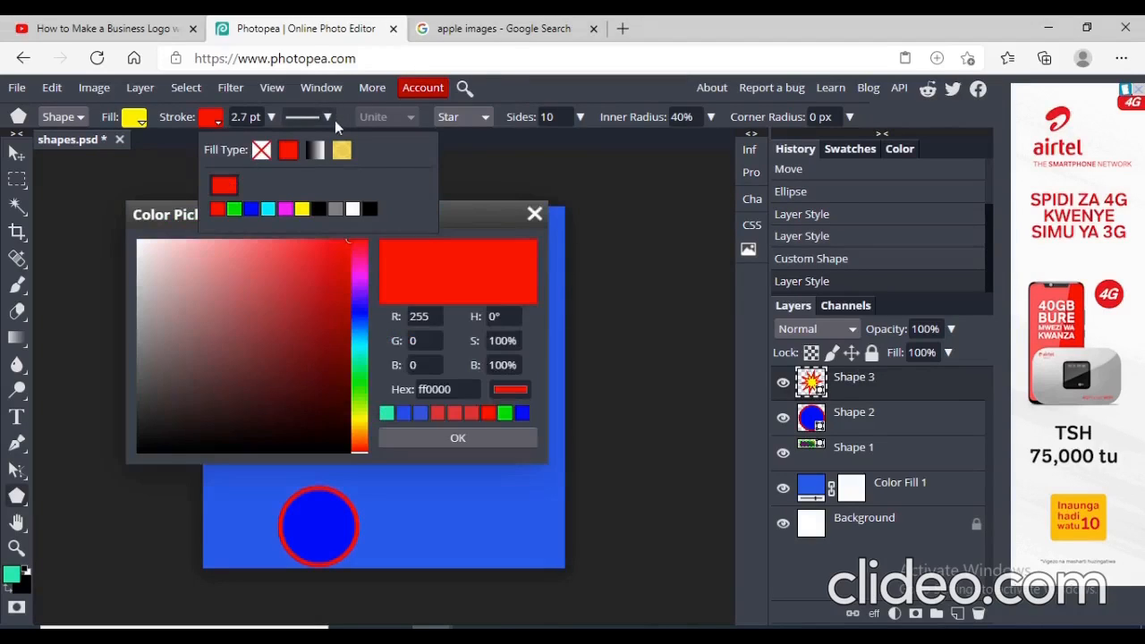
click(324, 252)
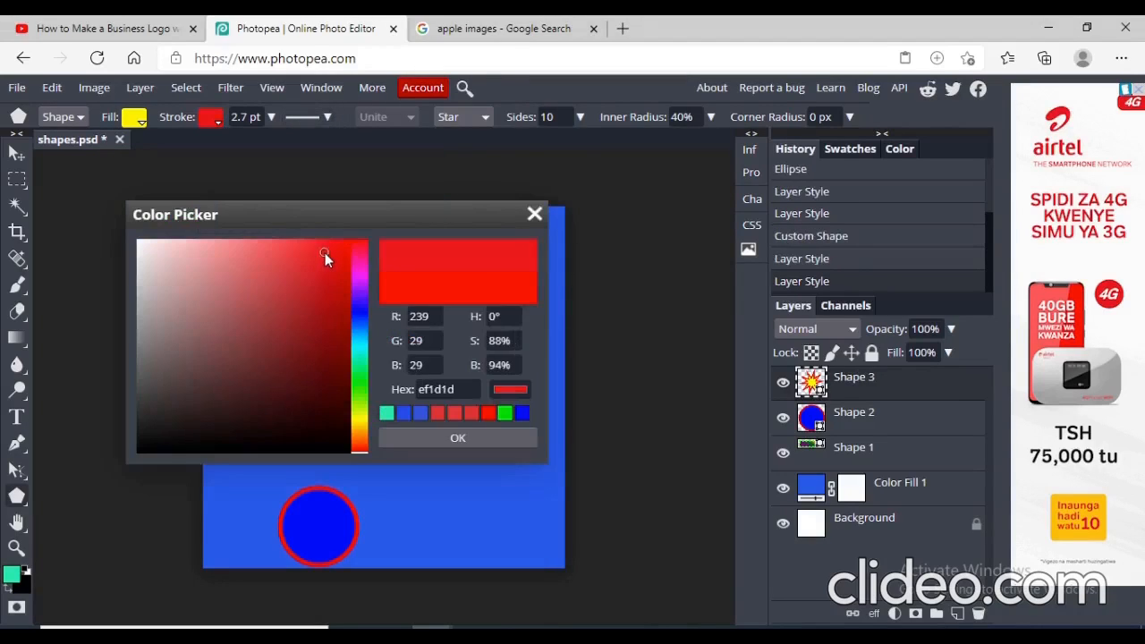
click(435, 436)
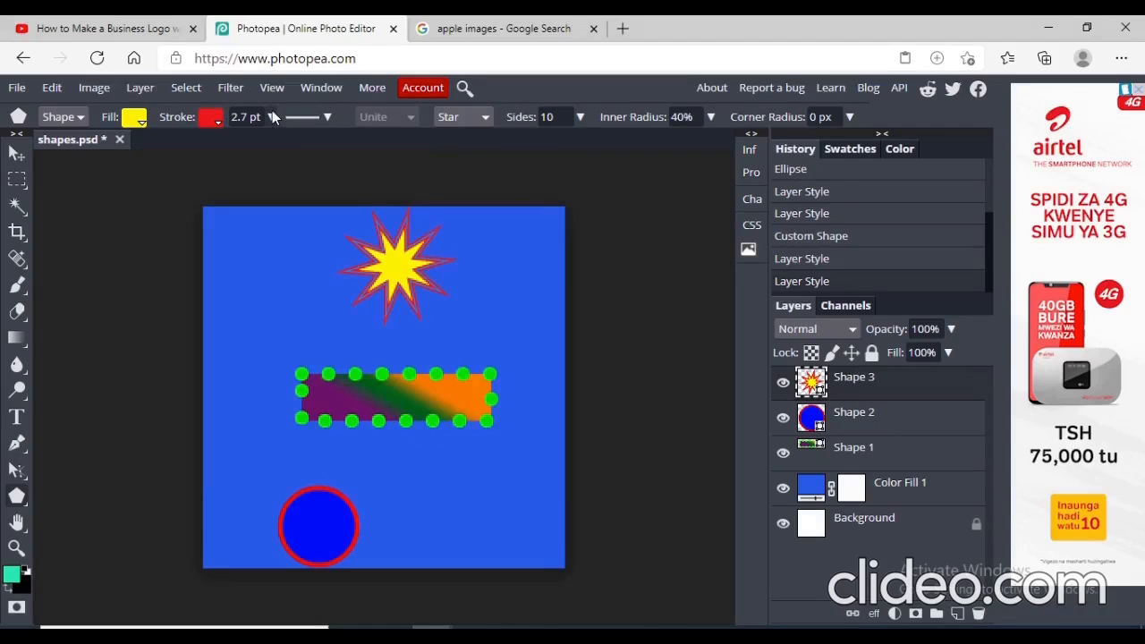
- Set the star's stroke position to Inside
click(327, 115)
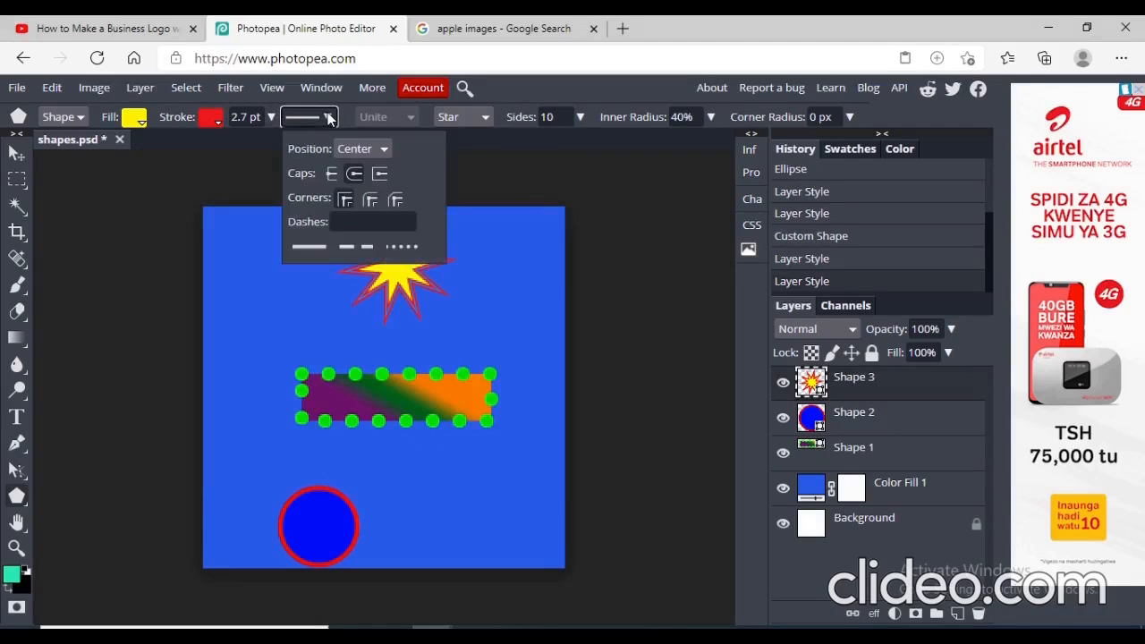
click(385, 151)
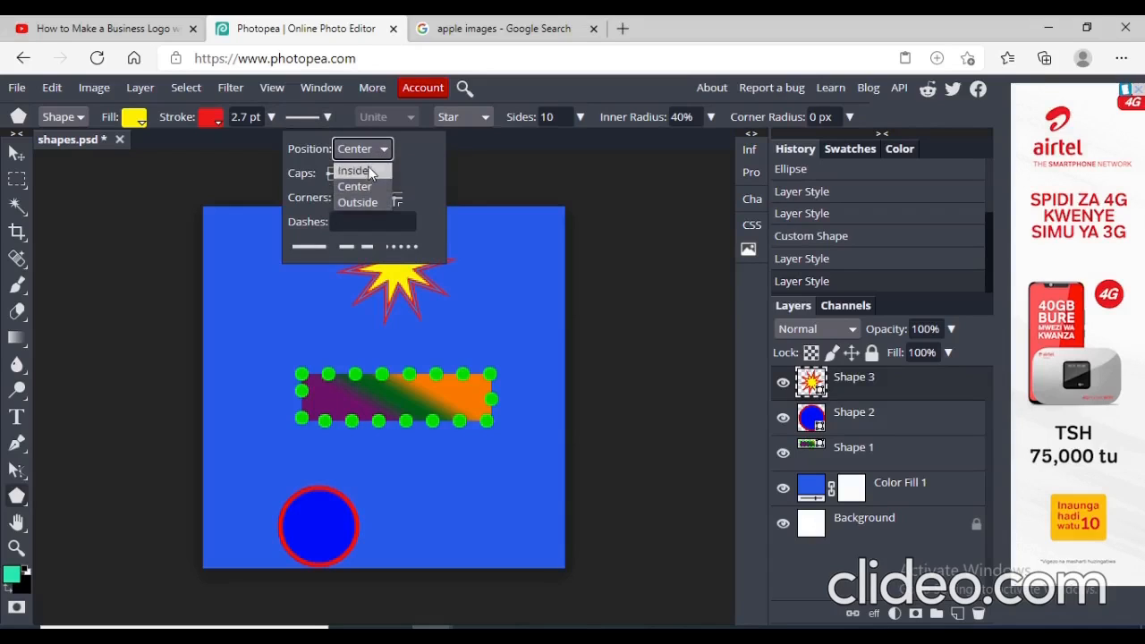
click(368, 171)
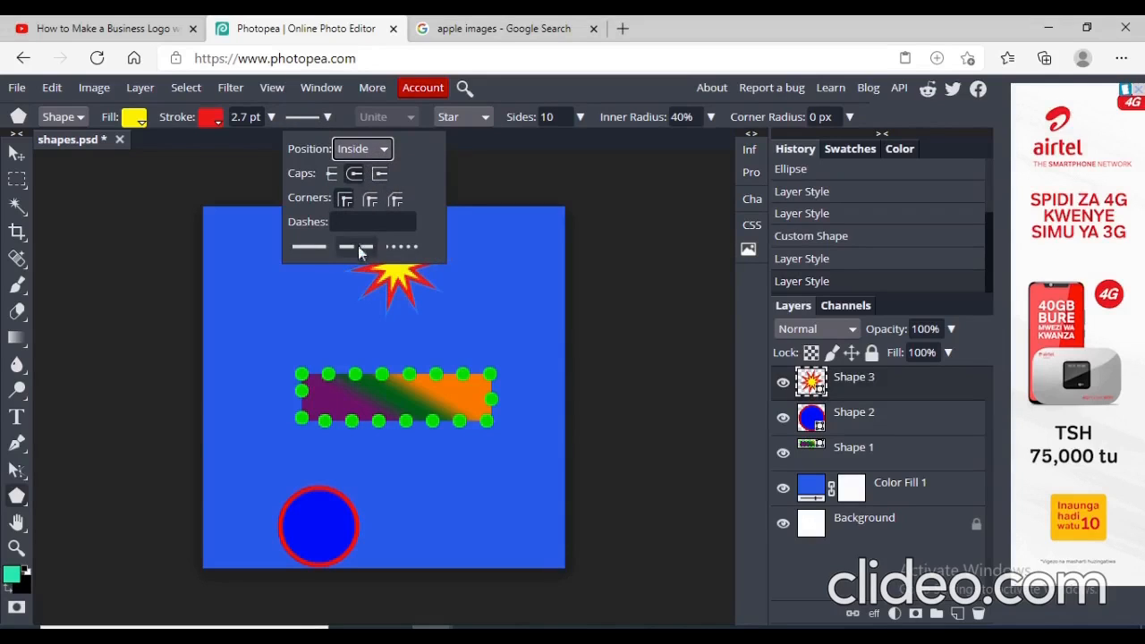
click(462, 260)
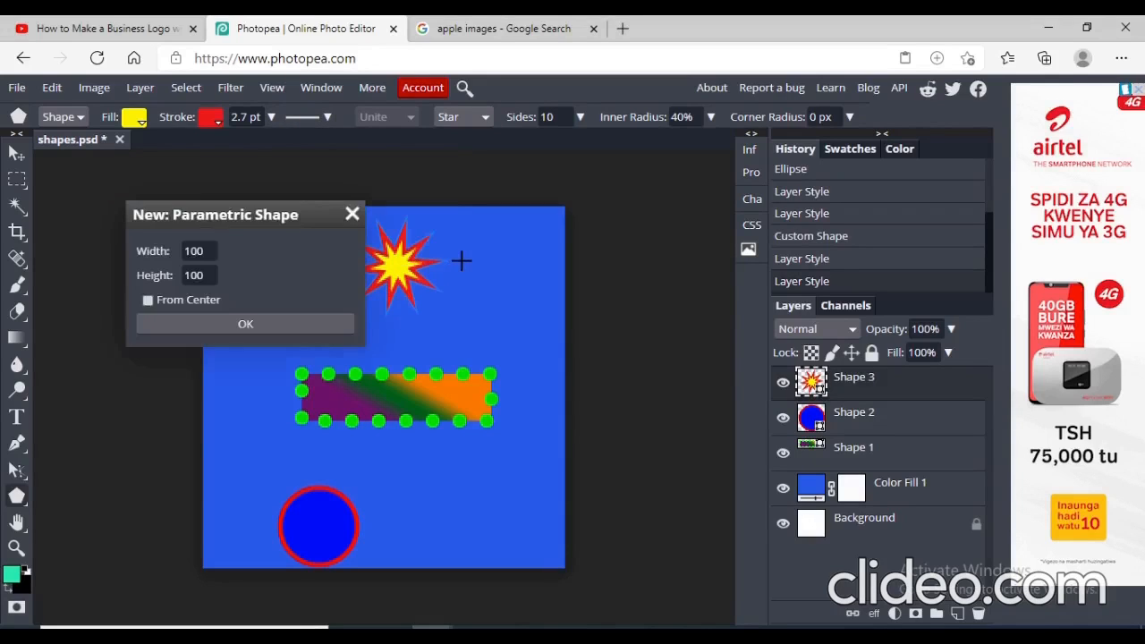
click(351, 215)
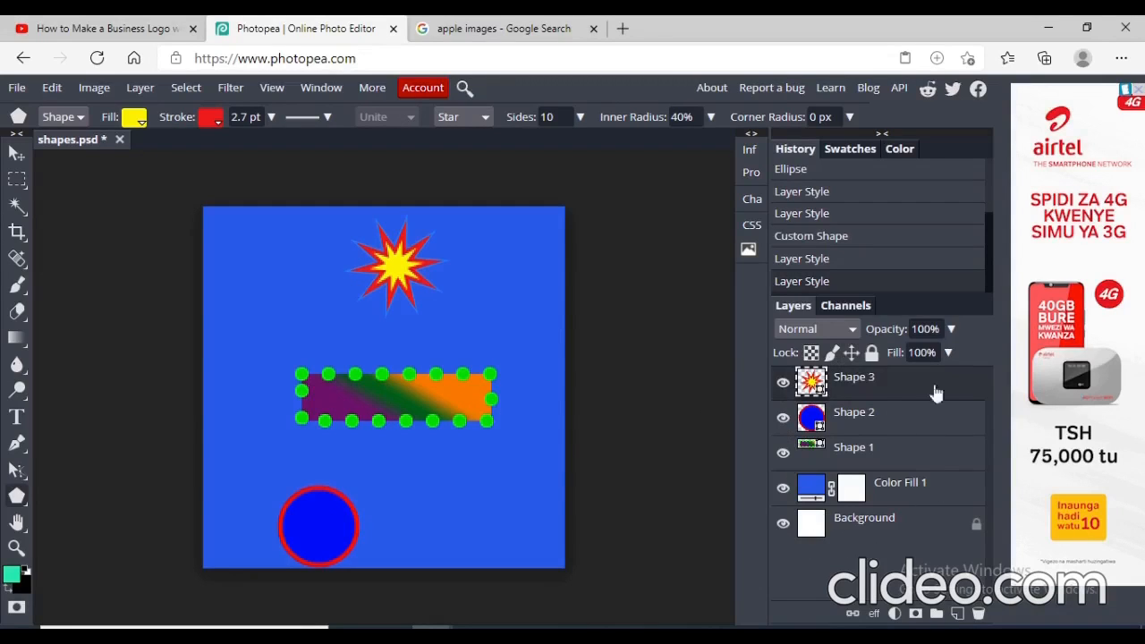
- Move the gradient-filled rectangle slightly down and to the right, and transform it to be narrower and taller
click(439, 394)
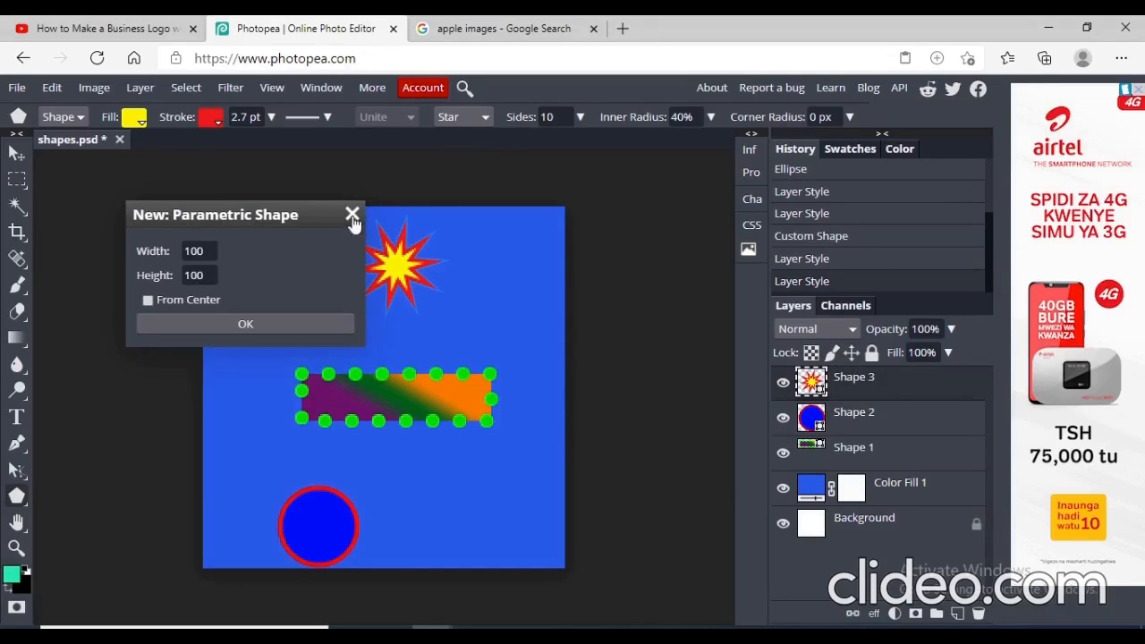
click(352, 216)
click(855, 456)
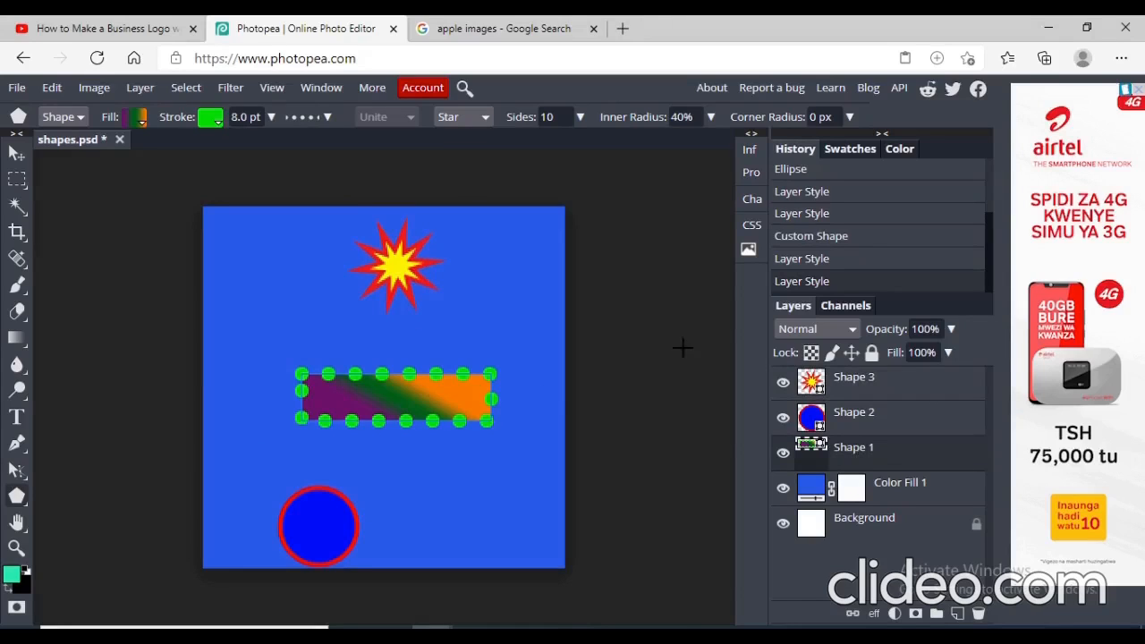
click(53, 88)
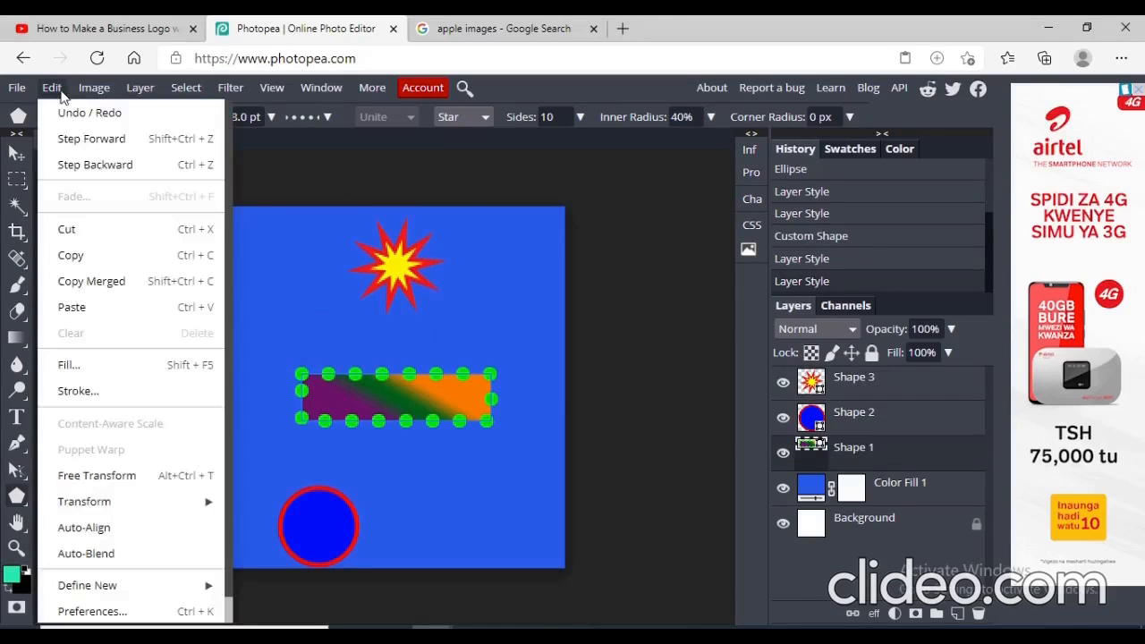
click(124, 480)
click(15, 156)
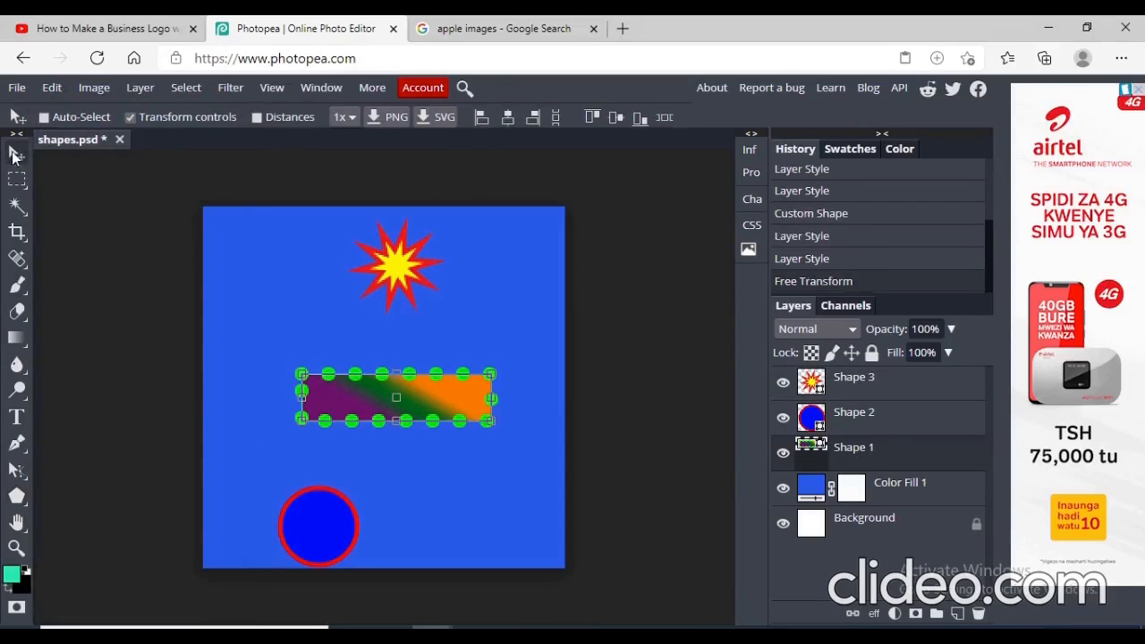
drag(390, 400, 401, 421)
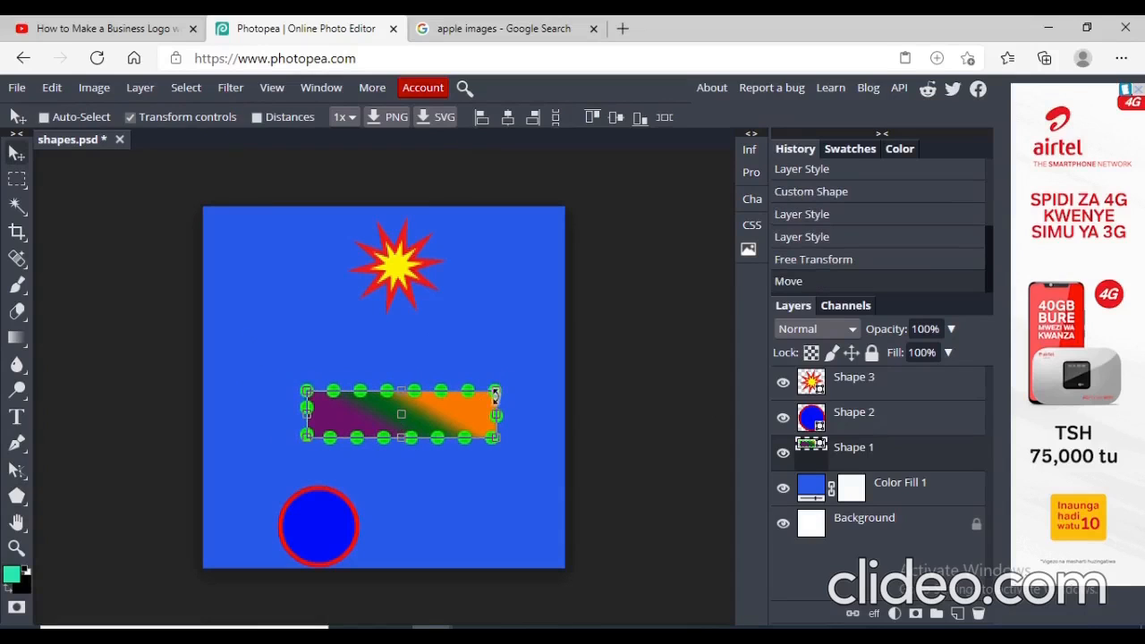
drag(496, 392, 462, 359)
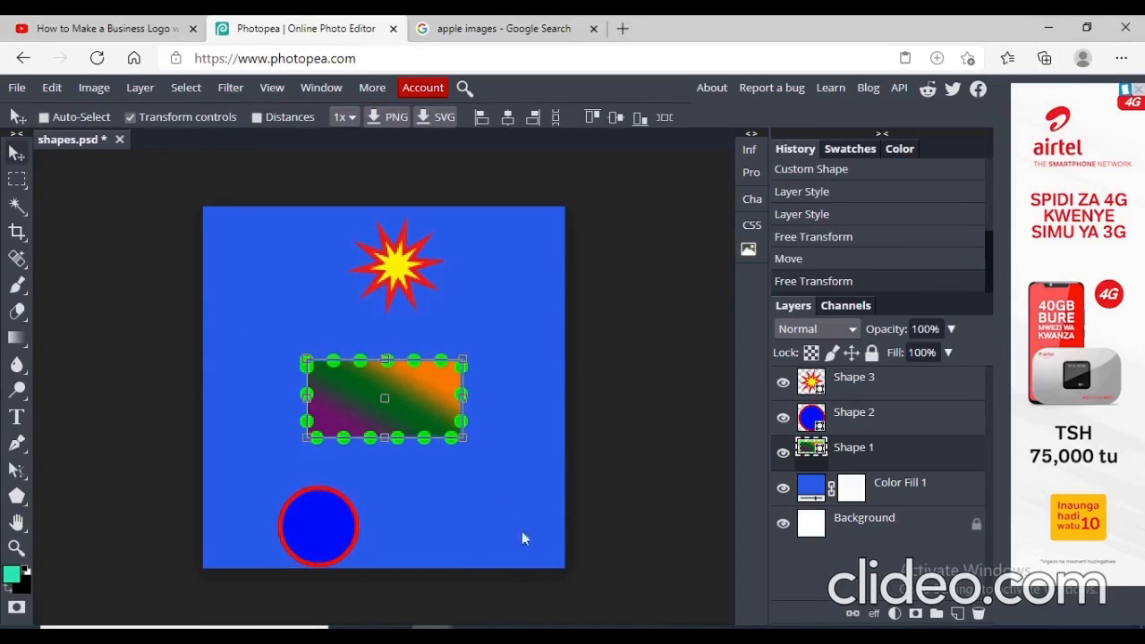
- Enlarge the blue circle to about 126% width and 122% height, extending it up and to the right
click(853, 422)
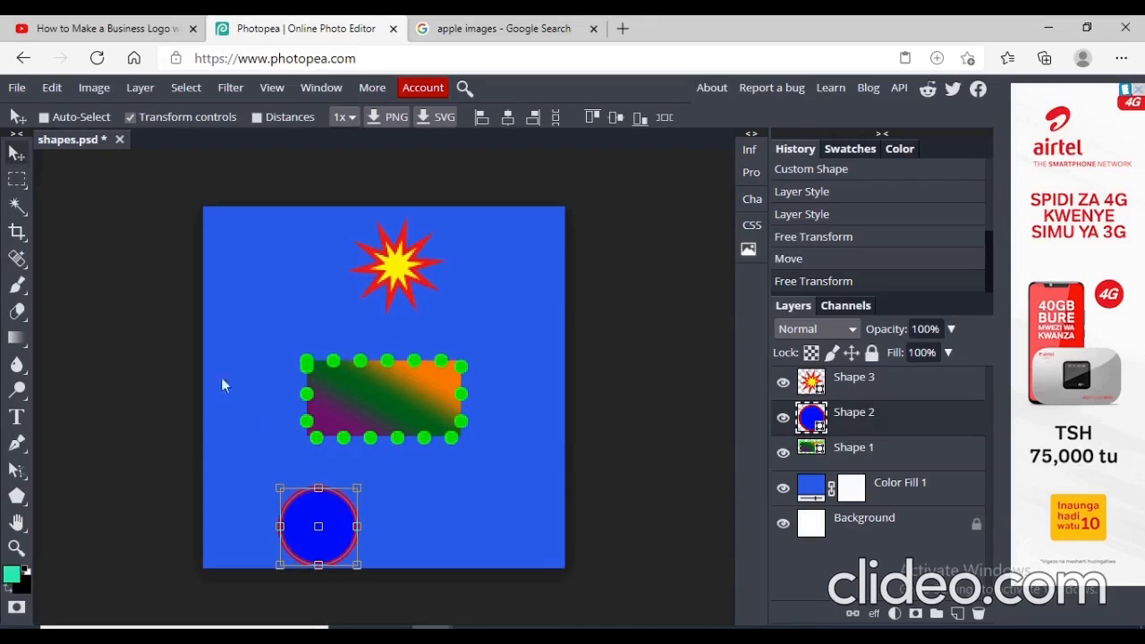
drag(358, 488, 377, 471)
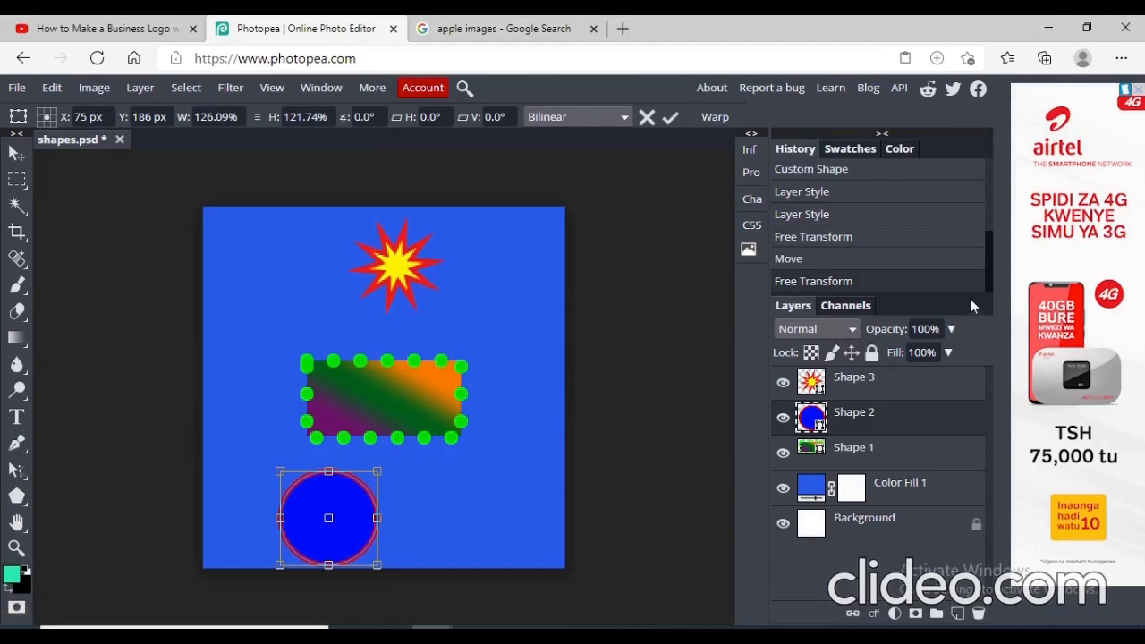
- Revert the document history to the state just after the star received its yellow fill
drag(987, 273, 982, 303)
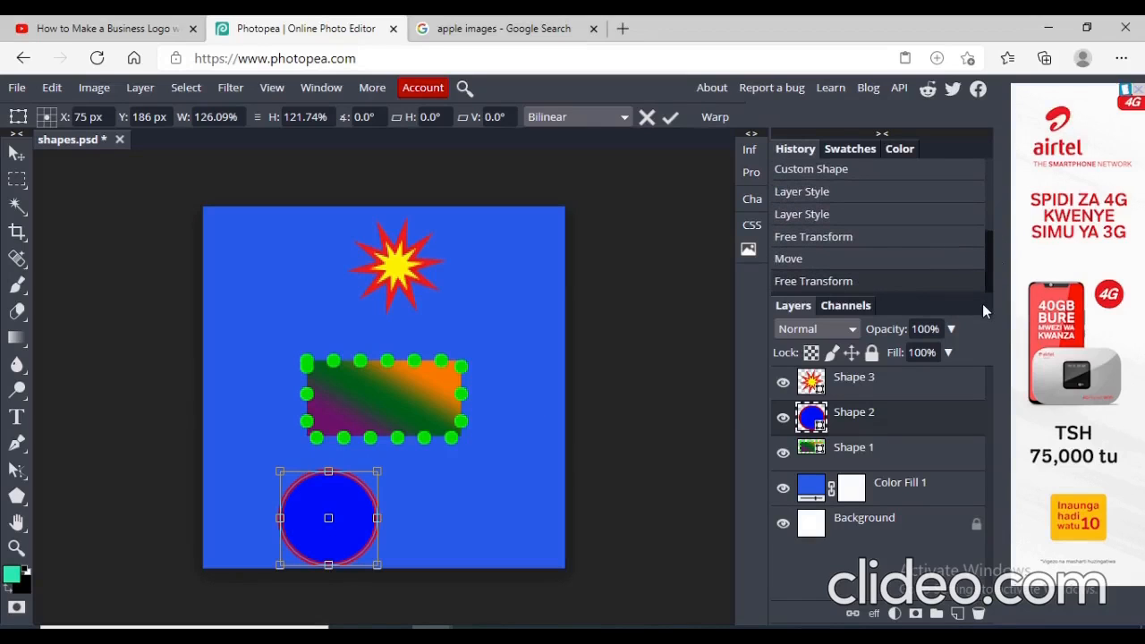
click(810, 265)
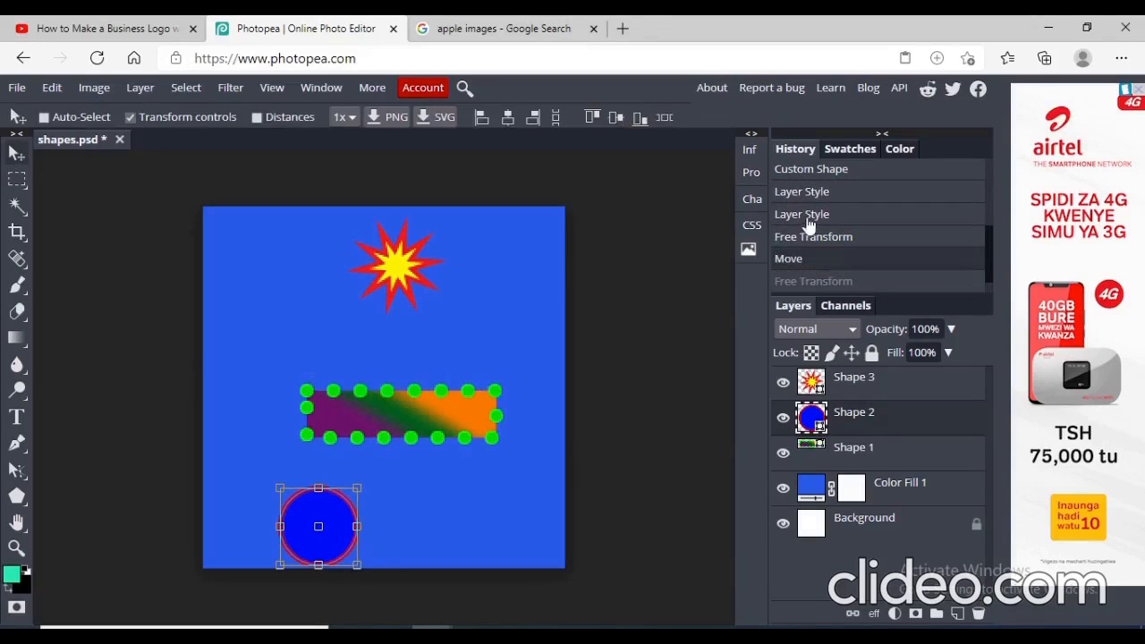
click(808, 174)
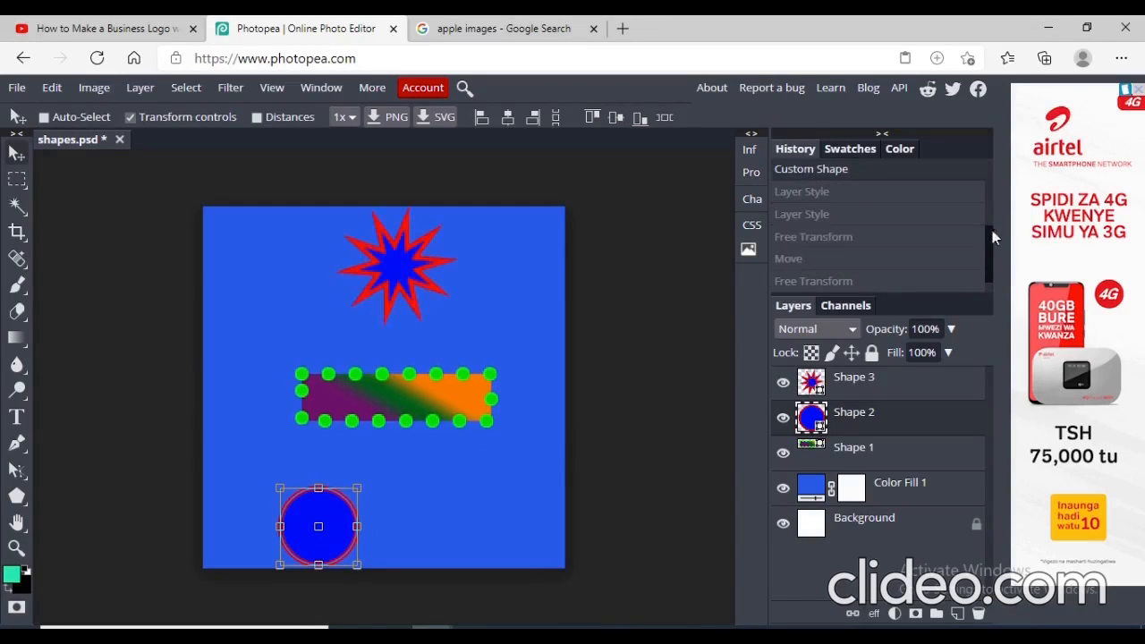
click(818, 196)
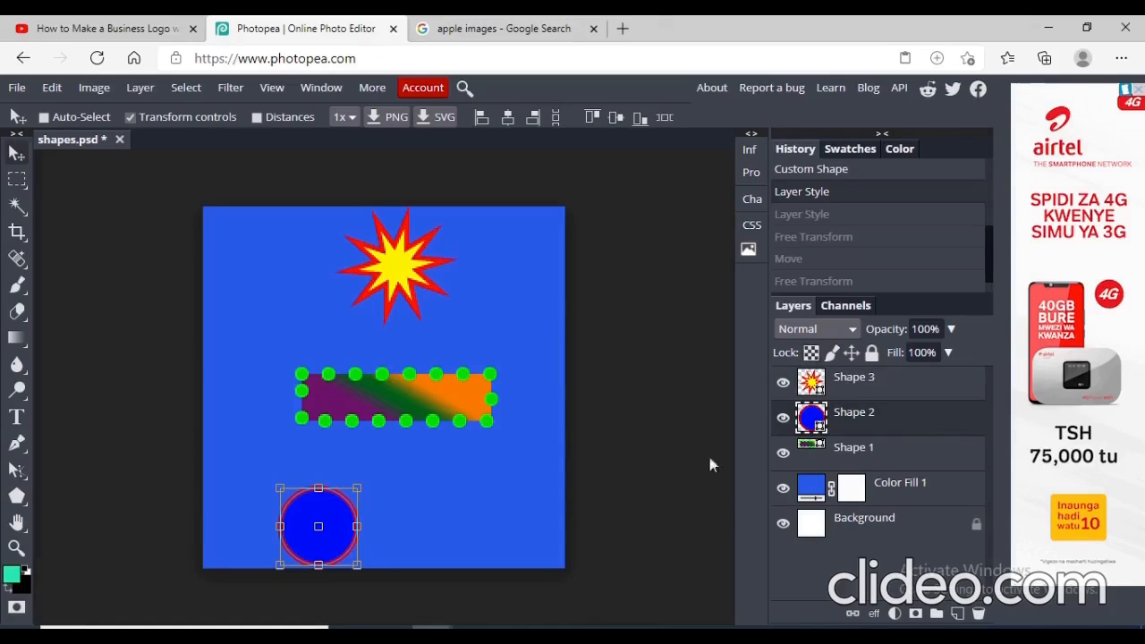
- Select the Background layer and hide it
click(811, 536)
click(785, 525)
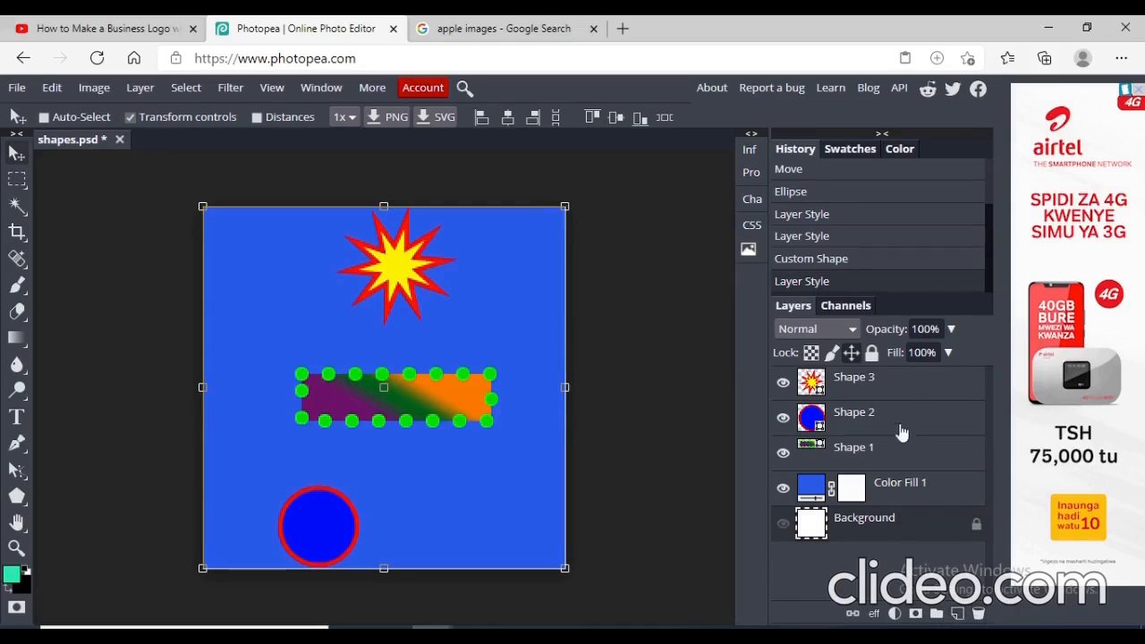
- Delete the star's Shape 3 layer, and restore it by reverting the document history to the last layer style change
click(879, 392)
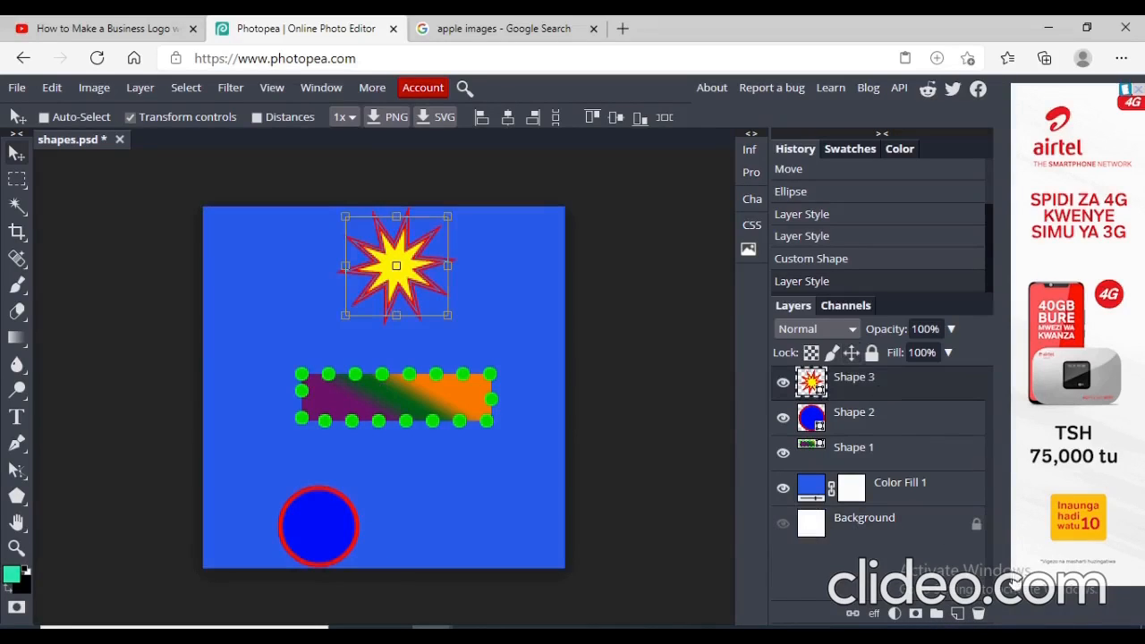
click(979, 615)
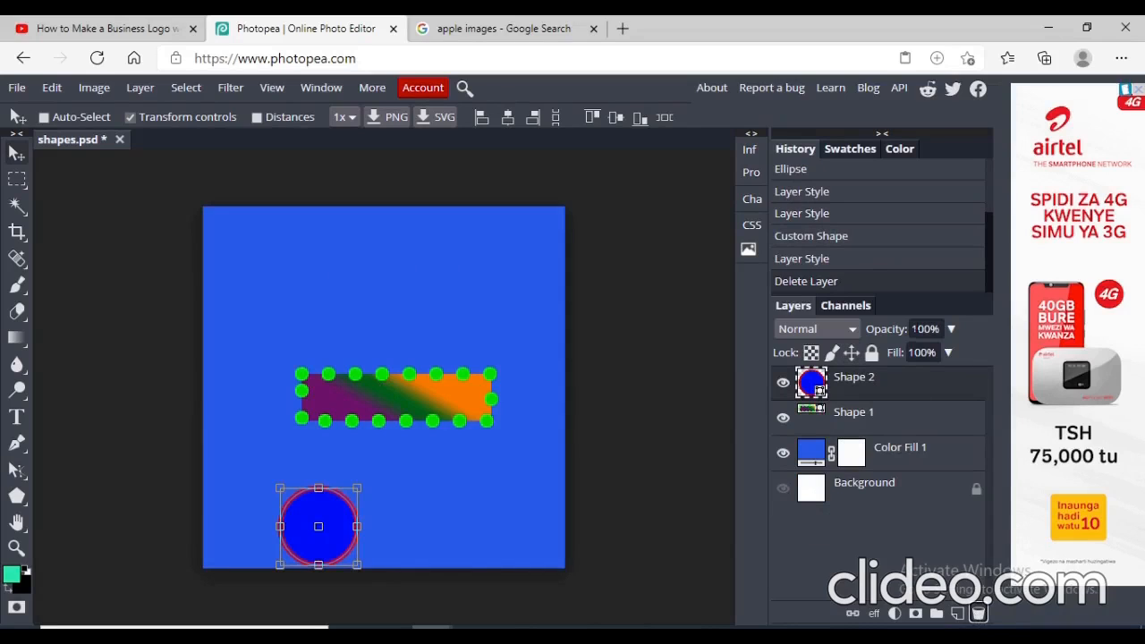
click(829, 261)
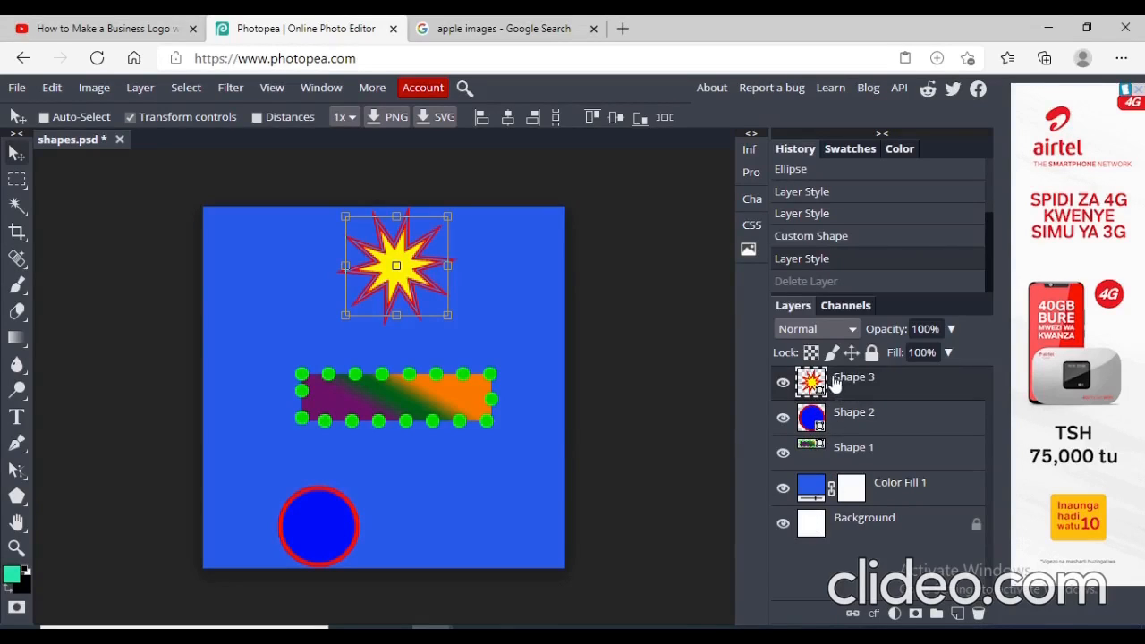
- Move the gradient rectangle's Shape 1 layer to the top of the layer stack, and select the star's Shape 3 layer
drag(814, 452, 817, 374)
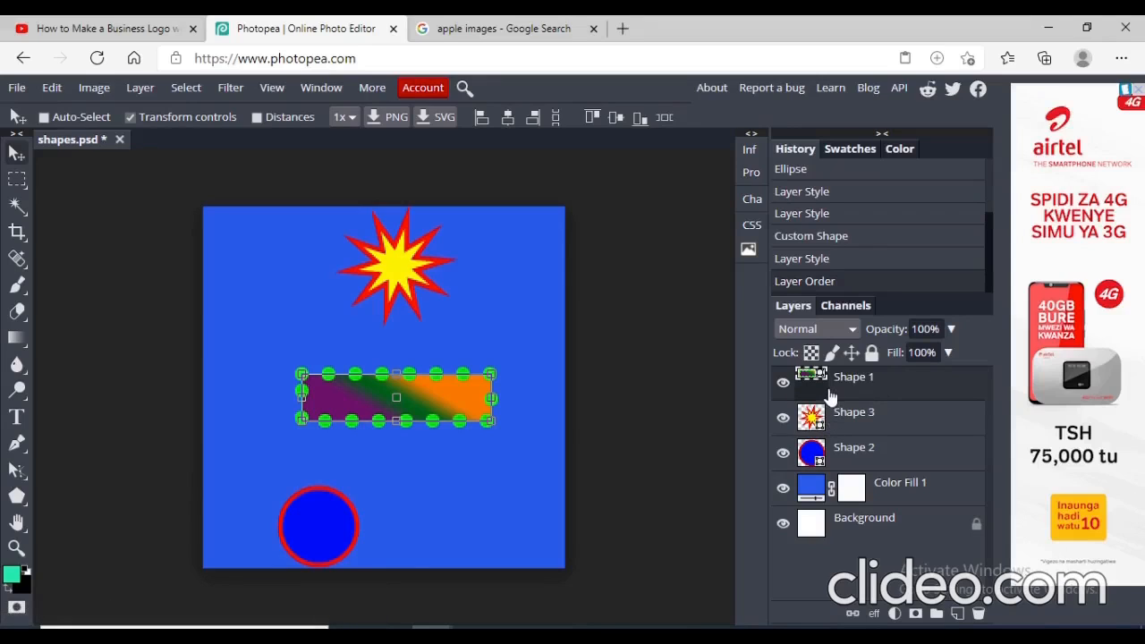
click(825, 421)
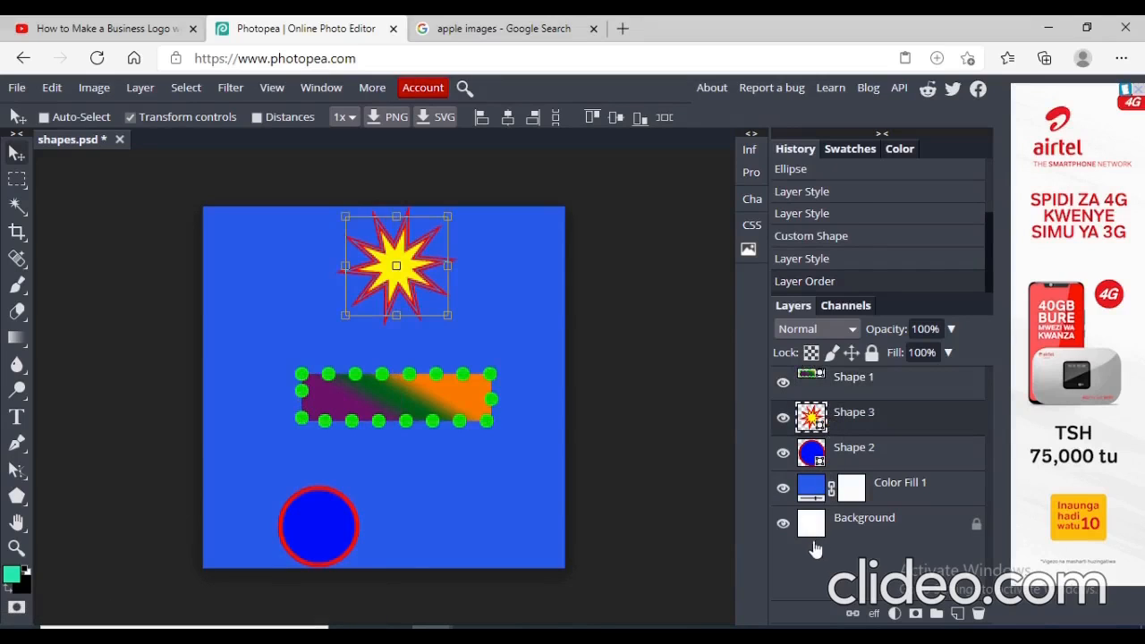
click(813, 458)
click(812, 399)
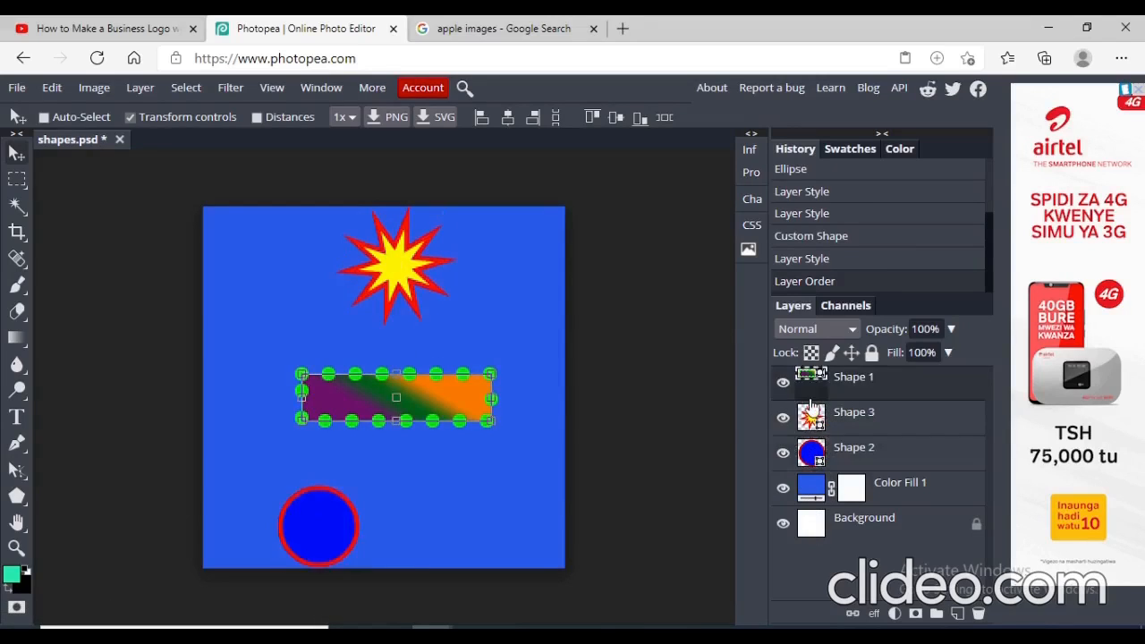
click(814, 417)
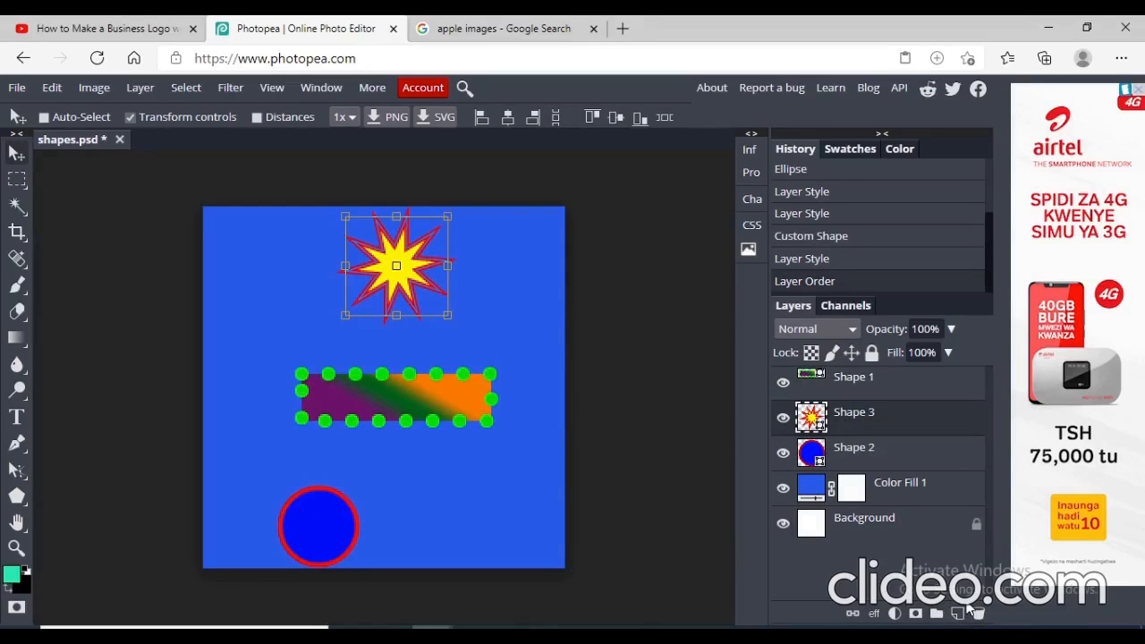
click(895, 634)
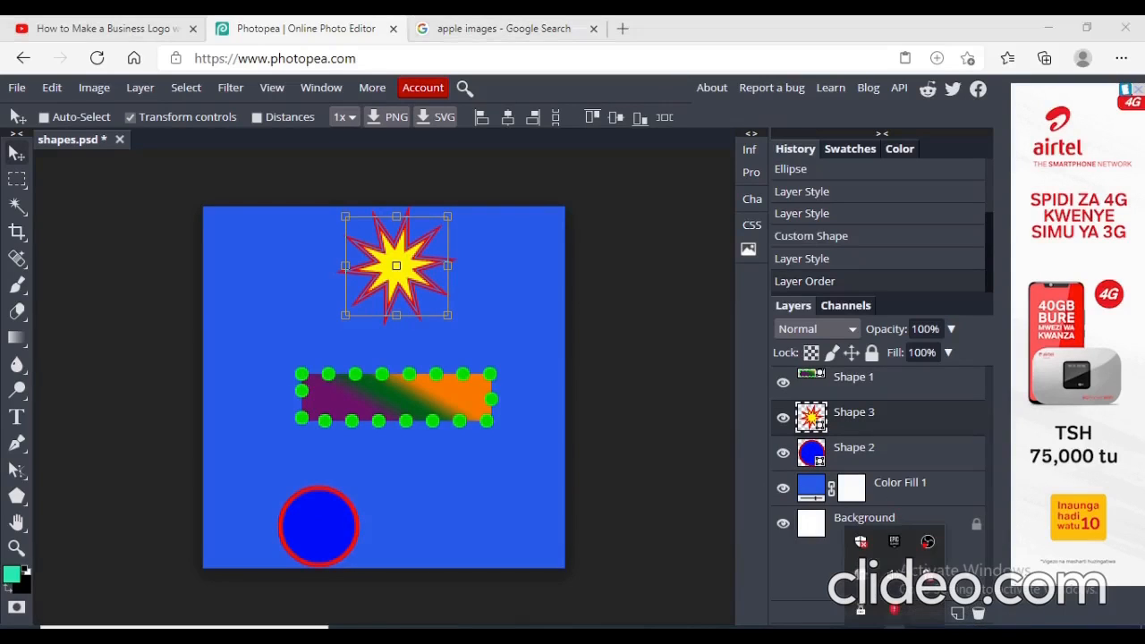
right_click(928, 544)
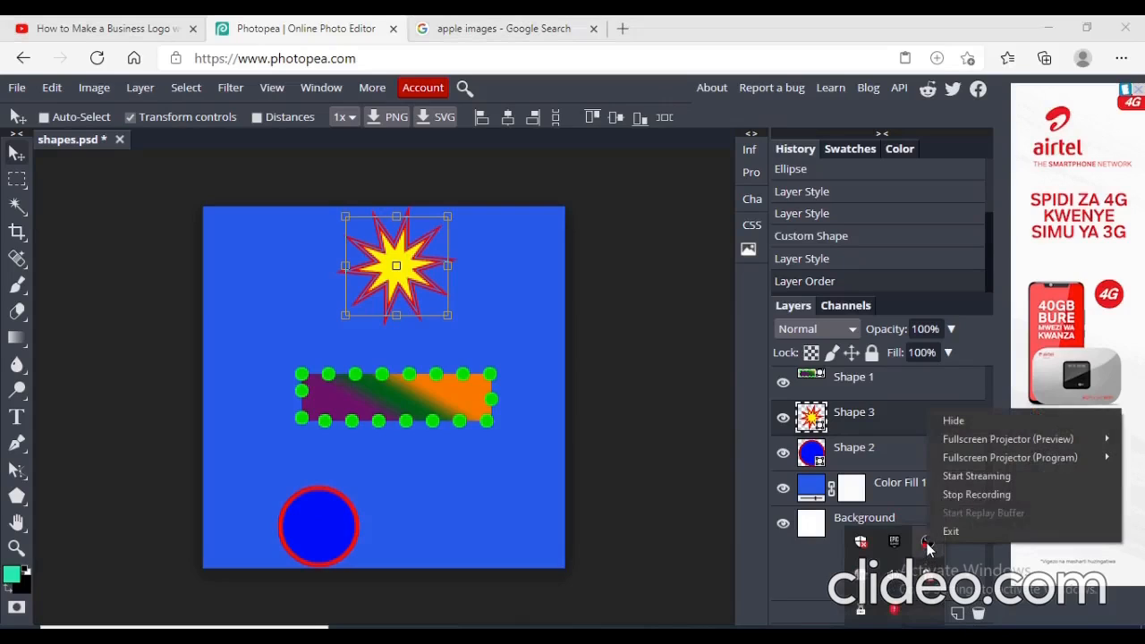